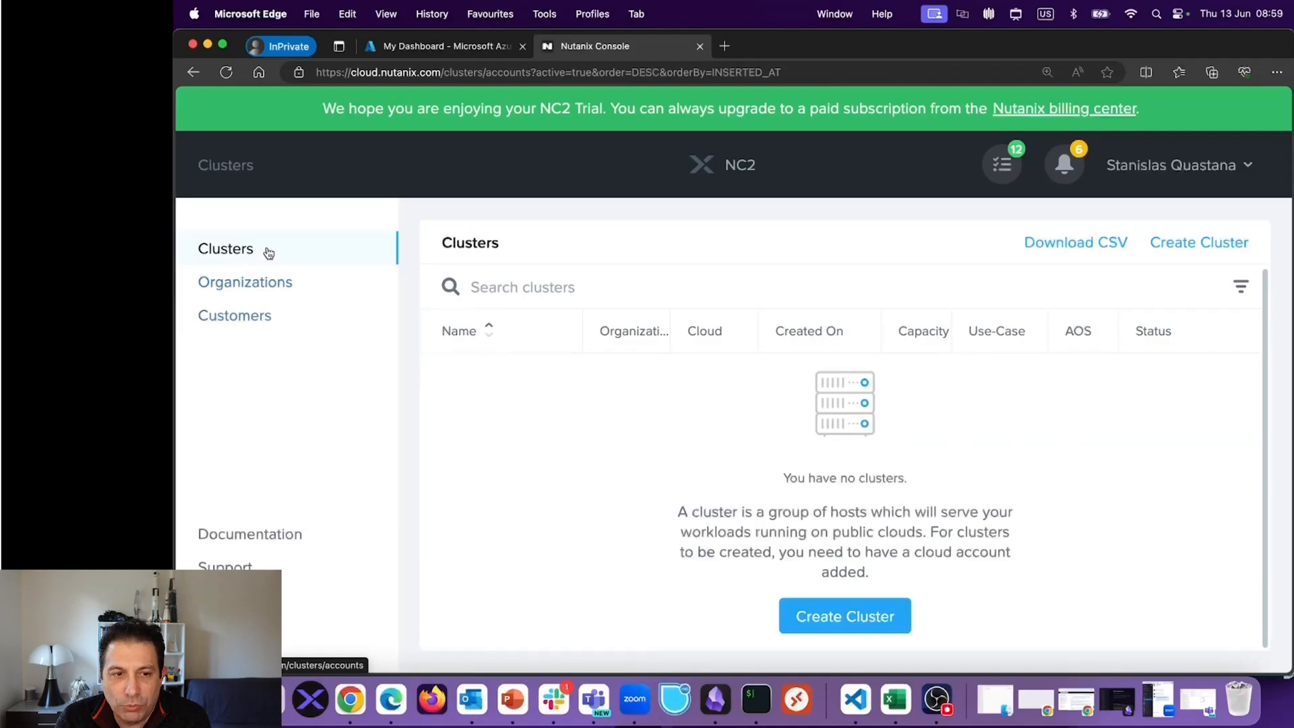
Step: Start creating a General Purpose cluster and assign it to the StanOrg organization
{"action": "left_click", "coordinate": [1193, 246]}
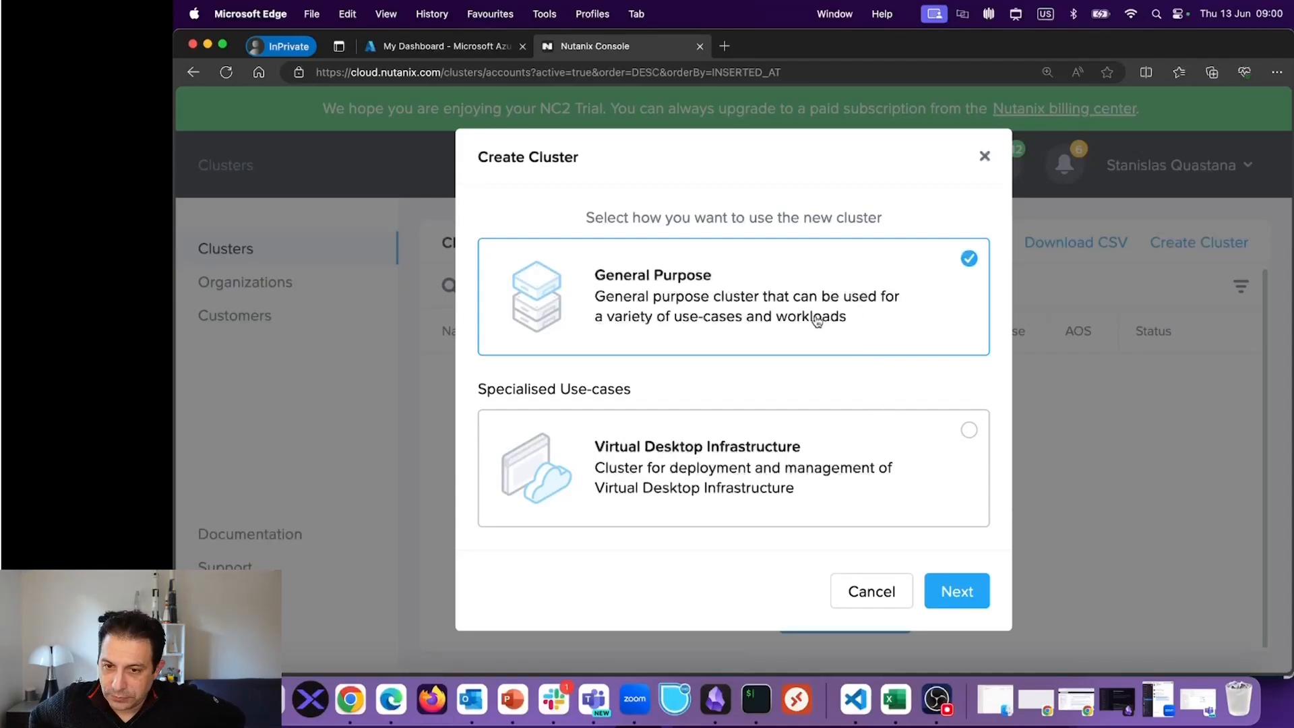
{"action": "left_click", "coordinate": [974, 596]}
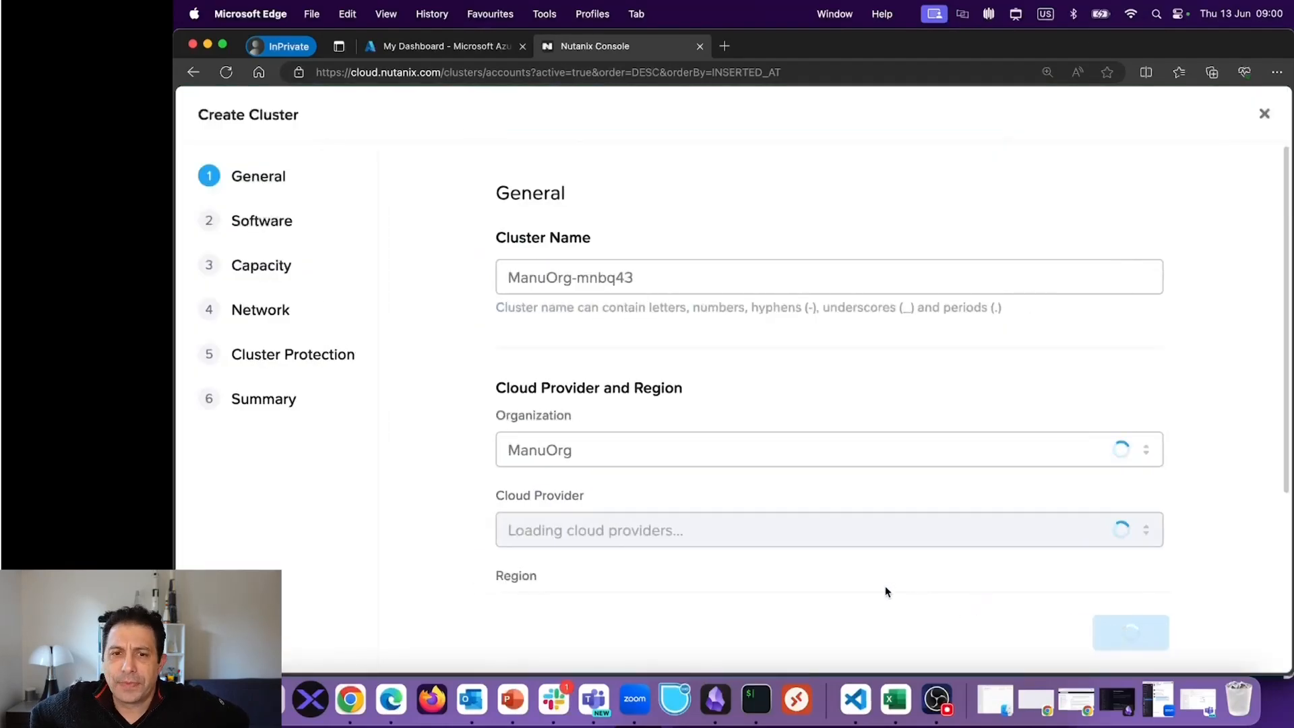
{"action": "left_click", "coordinate": [596, 446]}
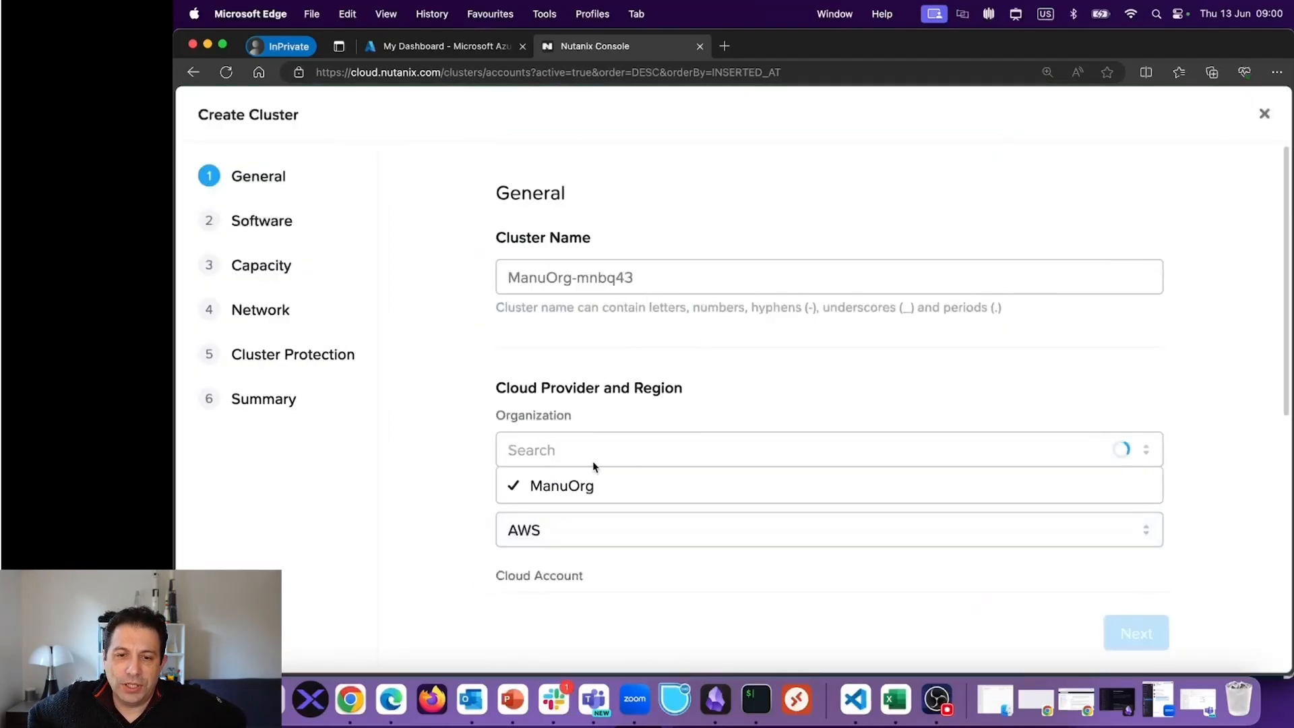
{"action": "left_click", "coordinate": [571, 557]}
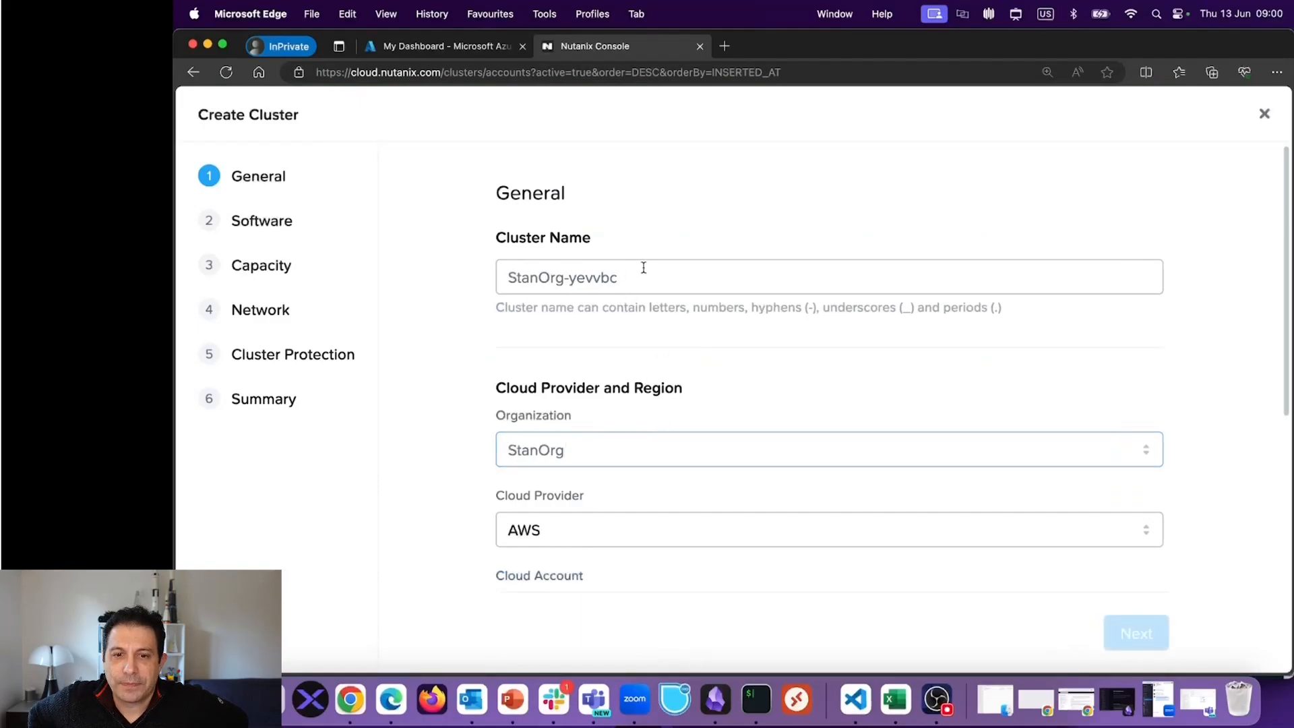
Step: Name the cluster StanOrg-Demo
{"action": "left_click", "coordinate": [601, 277]}
{"action": "left_click_drag", "start_coordinate": [569, 277], "coordinate": [800, 292]}
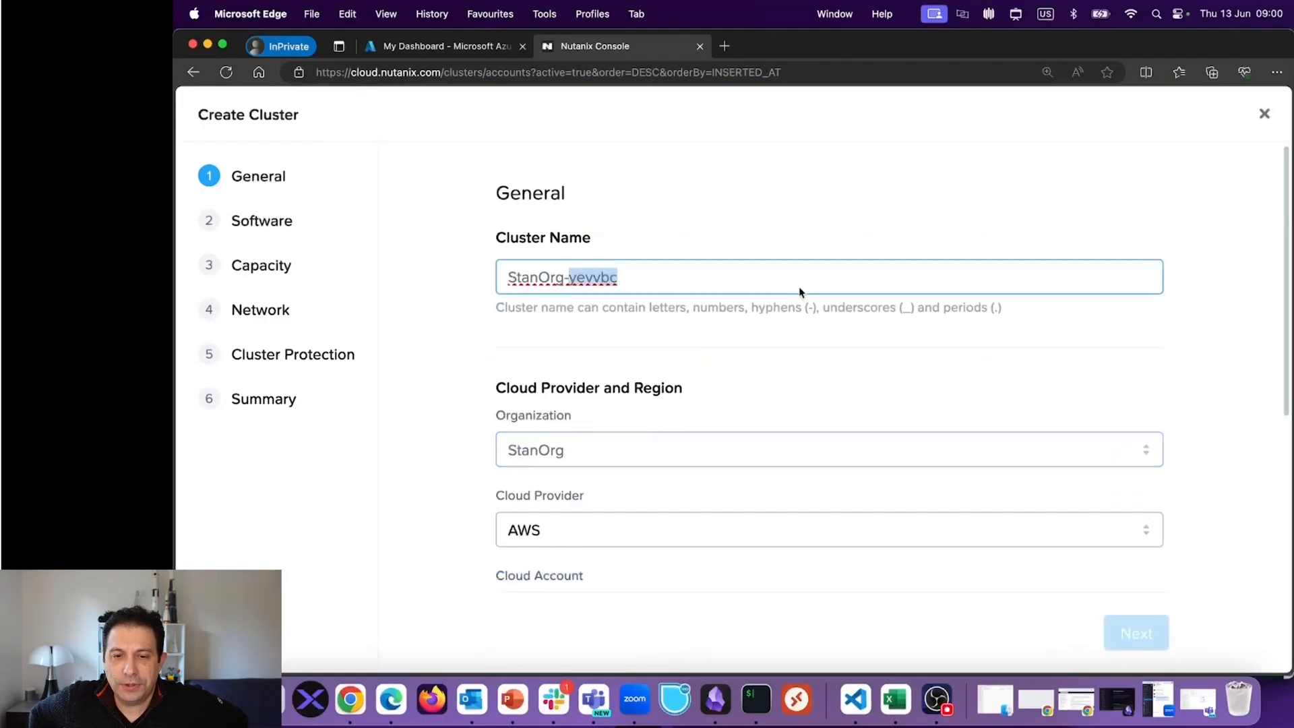
{"action": "type", "text": "DEemo1"}
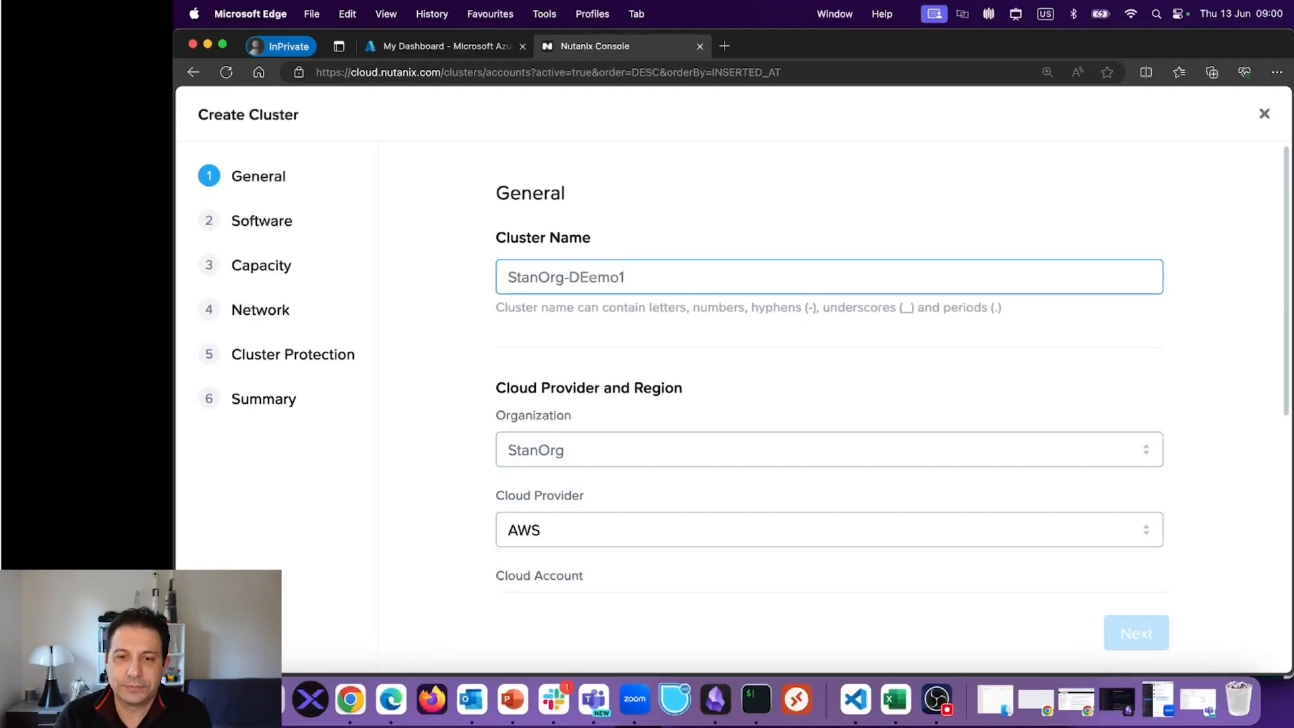
{"action": "key", "text": "BackSpace"}
{"action": "key", "text": "BackSpace"}
{"action": "key", "text": "BackSpace"}
{"action": "key", "text": "BackSpace"}
{"action": "key", "text": "BackSpace"}
{"action": "type", "text": "emo"}
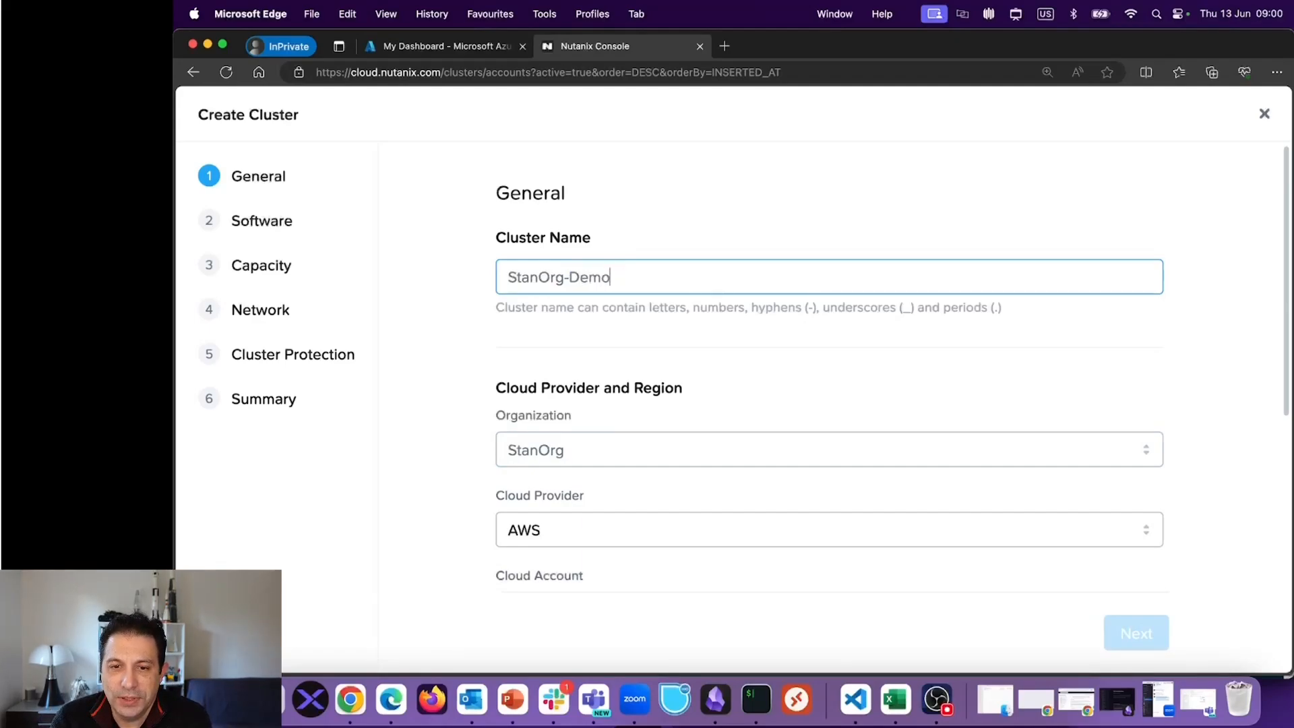
Step: Choose Azure as cloud provider, with region Germany West Central and availability zone germanywc-az01
{"action": "scroll", "coordinate": [697, 445], "scroll_direction": "down", "scroll_amount": 3}
{"action": "left_click", "coordinate": [598, 357]}
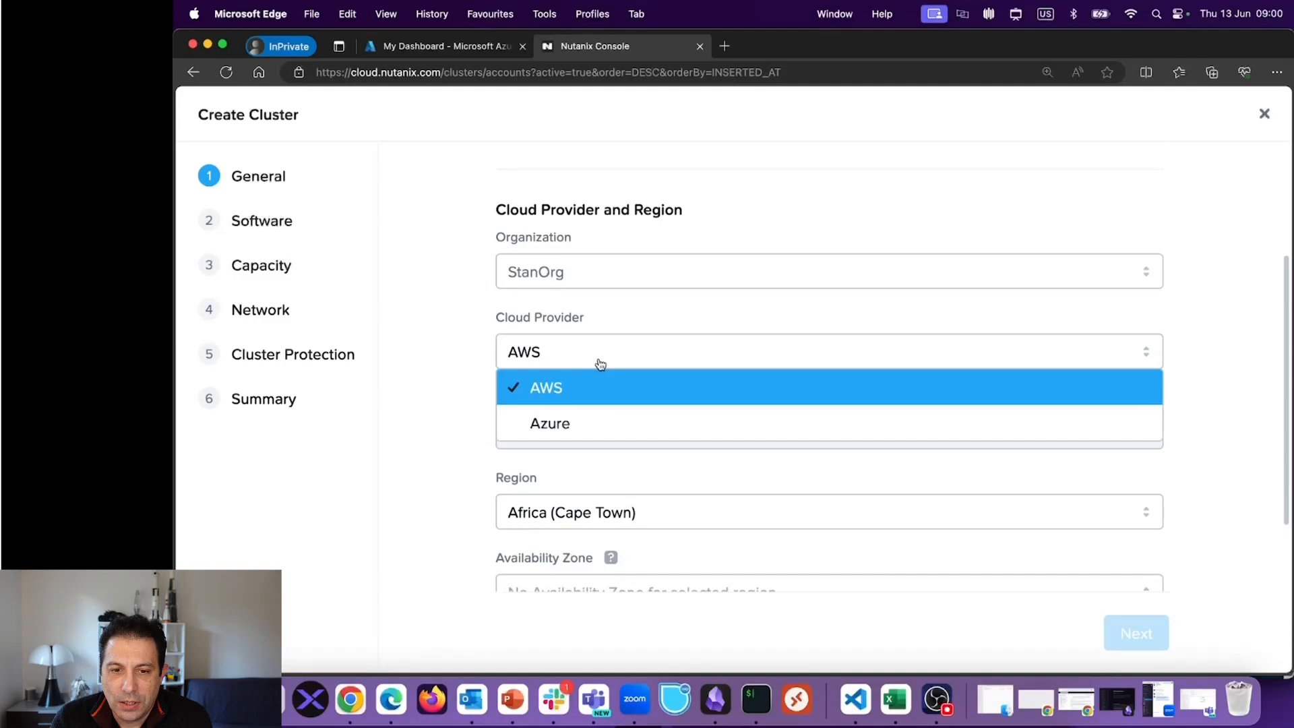
{"action": "left_click", "coordinate": [577, 422]}
{"action": "scroll", "coordinate": [674, 354], "scroll_direction": "down", "scroll_amount": 3}
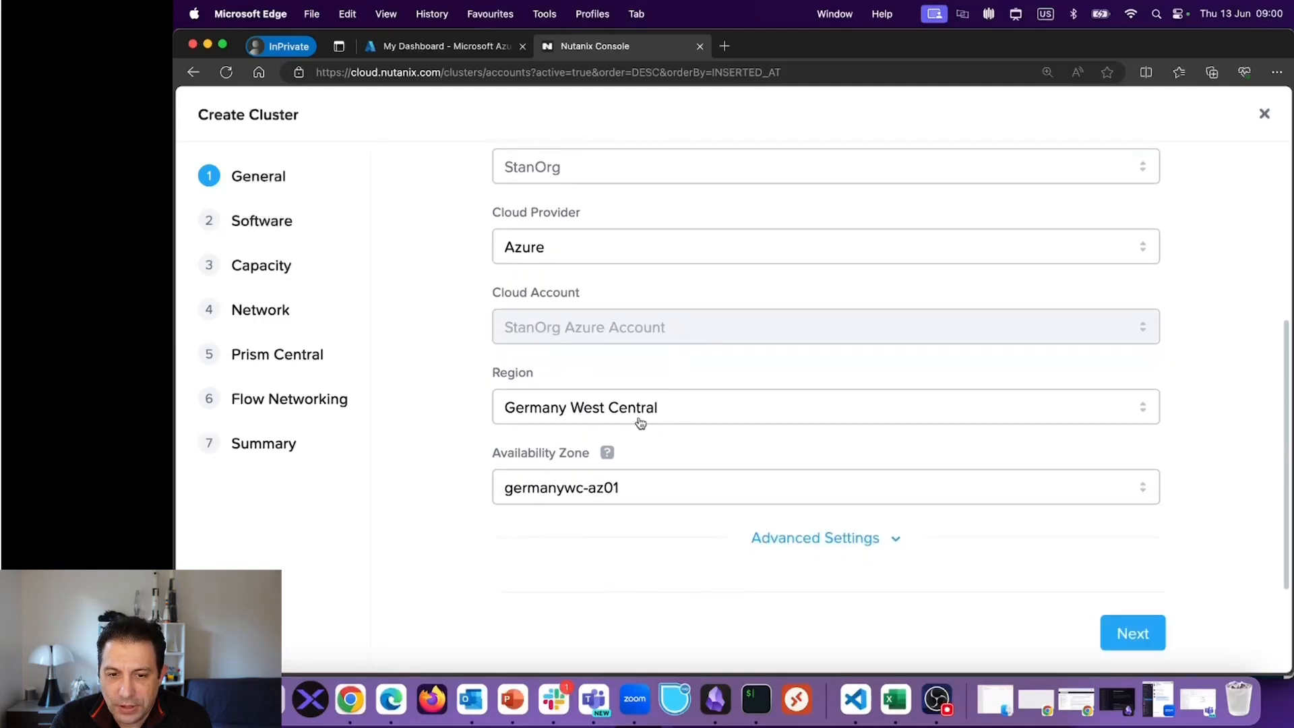
{"action": "left_click", "coordinate": [597, 415]}
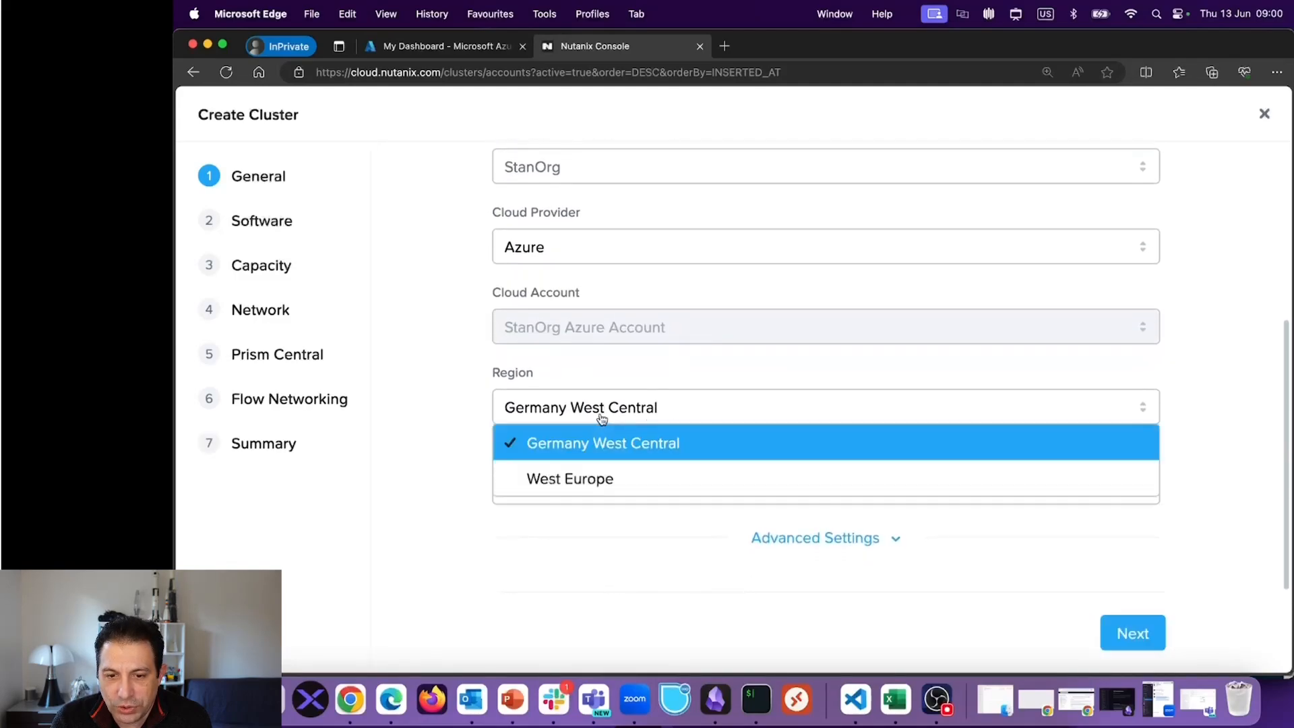
{"action": "left_click", "coordinate": [755, 360]}
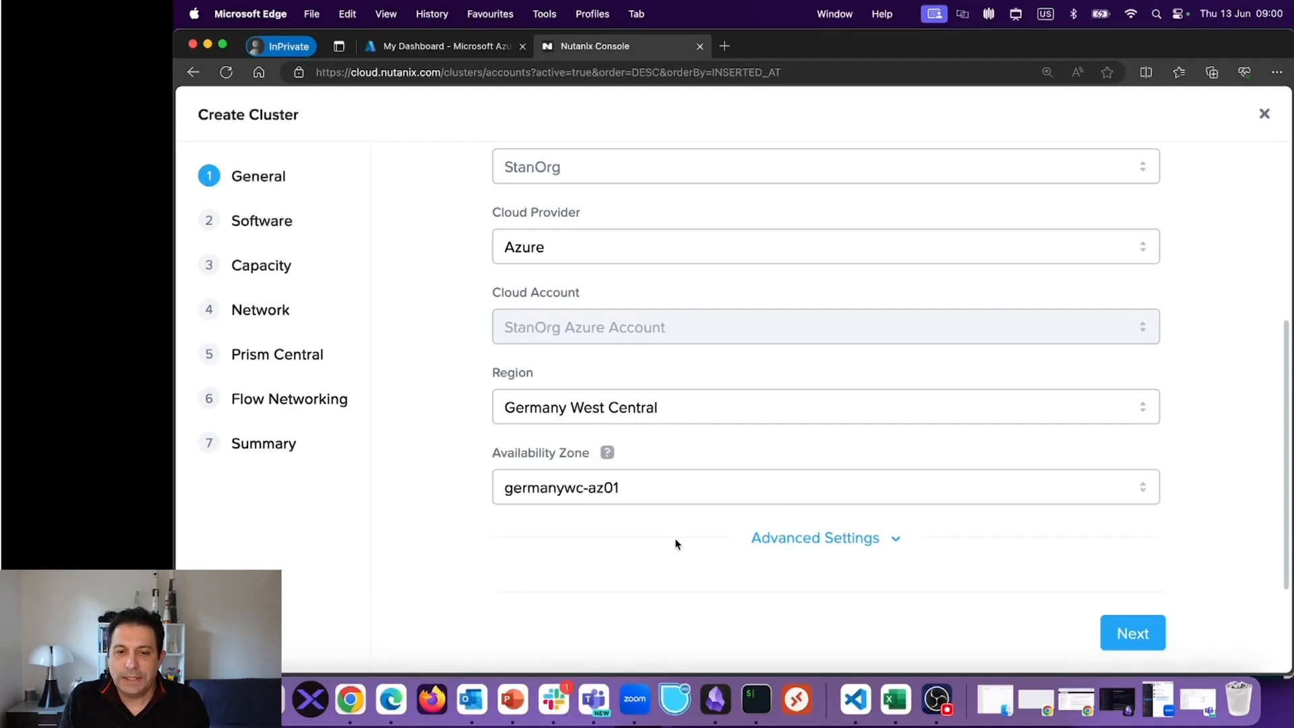
{"action": "left_click", "coordinate": [624, 490]}
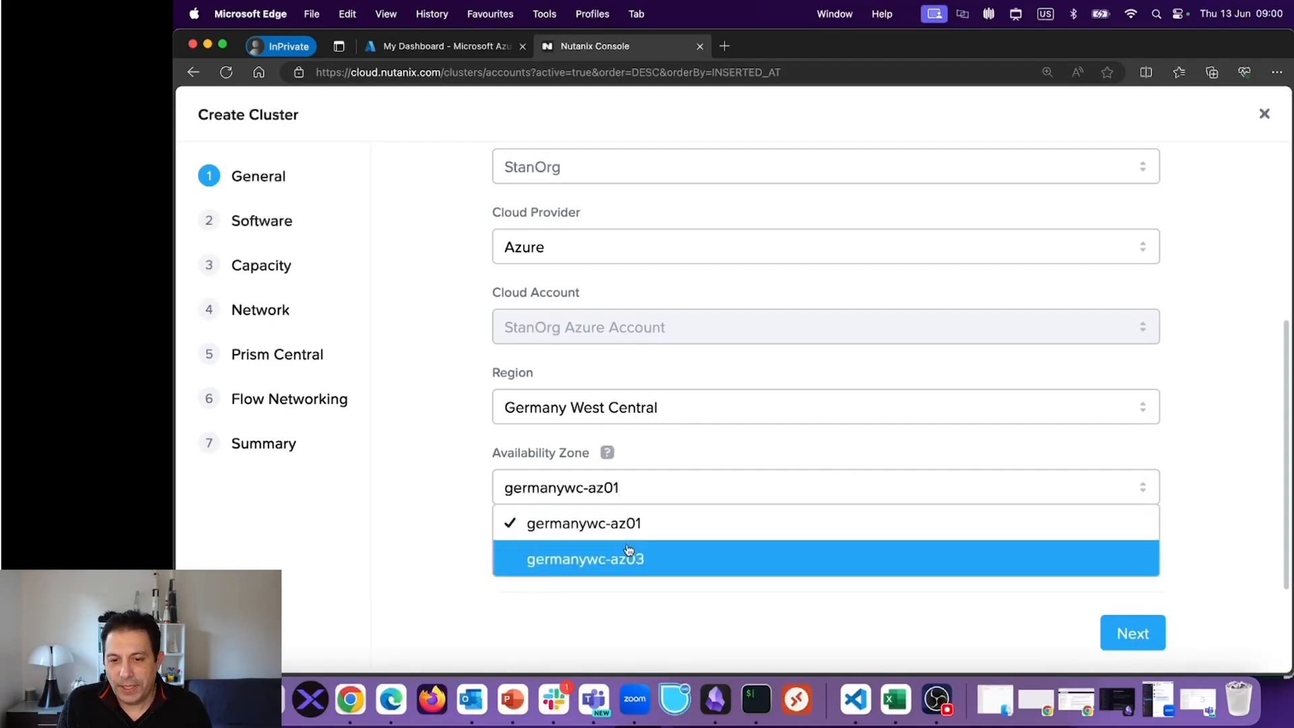
{"action": "left_click", "coordinate": [633, 525]}
Step: Expand the advanced settings to check the scheduled termination option and continue to the software settings
{"action": "left_click", "coordinate": [846, 540]}
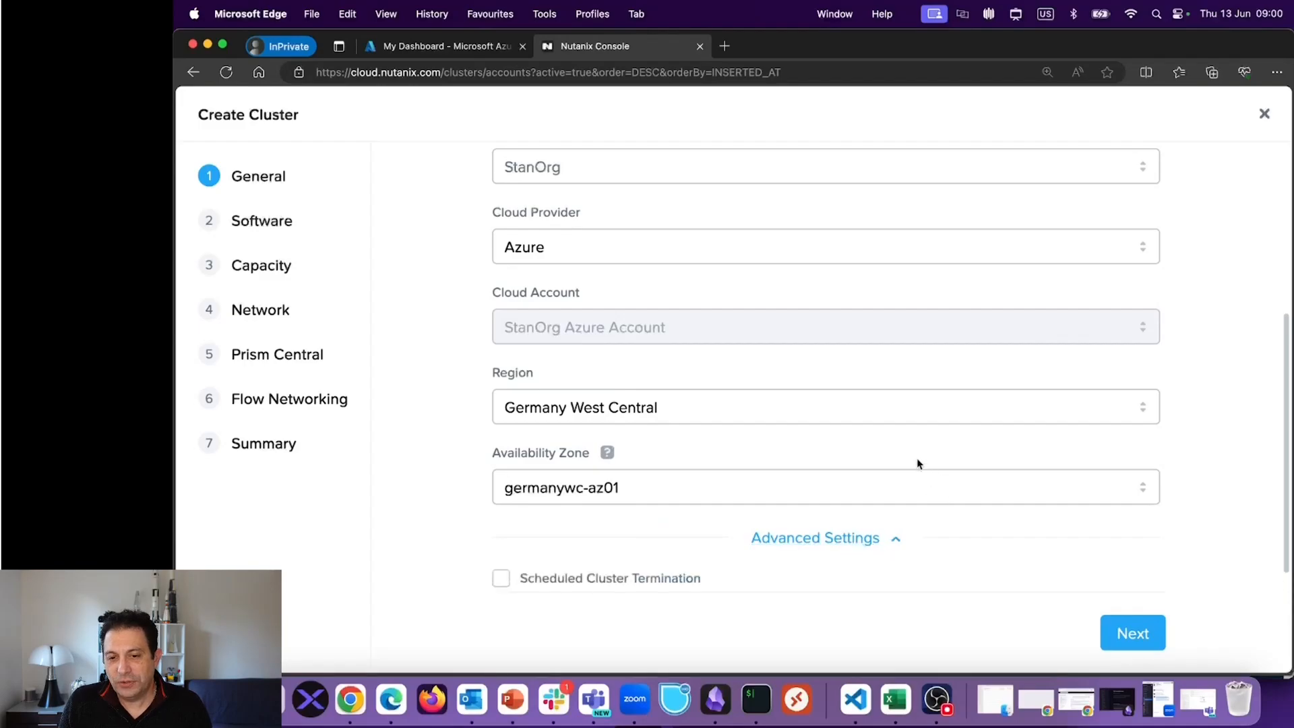
{"action": "scroll", "coordinate": [919, 464], "scroll_direction": "down", "scroll_amount": 1}
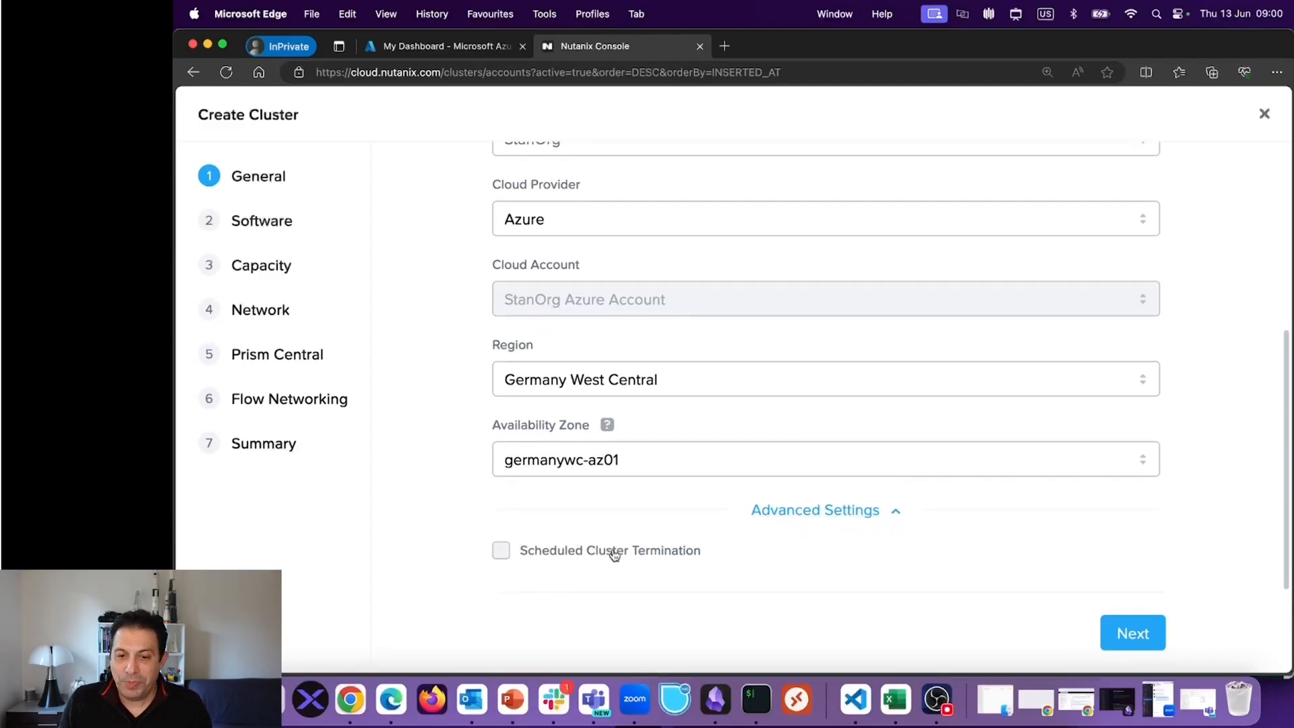
{"action": "scroll", "coordinate": [741, 502], "scroll_direction": "up", "scroll_amount": 5}
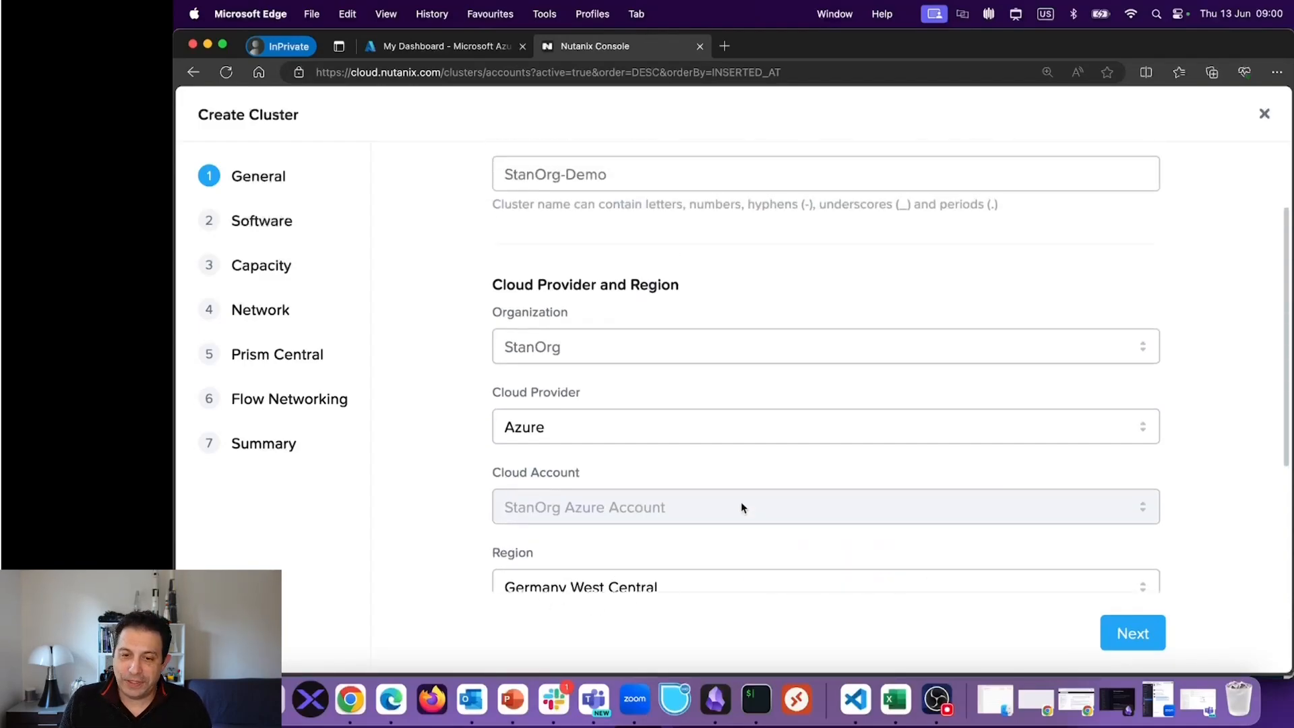
{"action": "left_click", "coordinate": [1146, 637]}
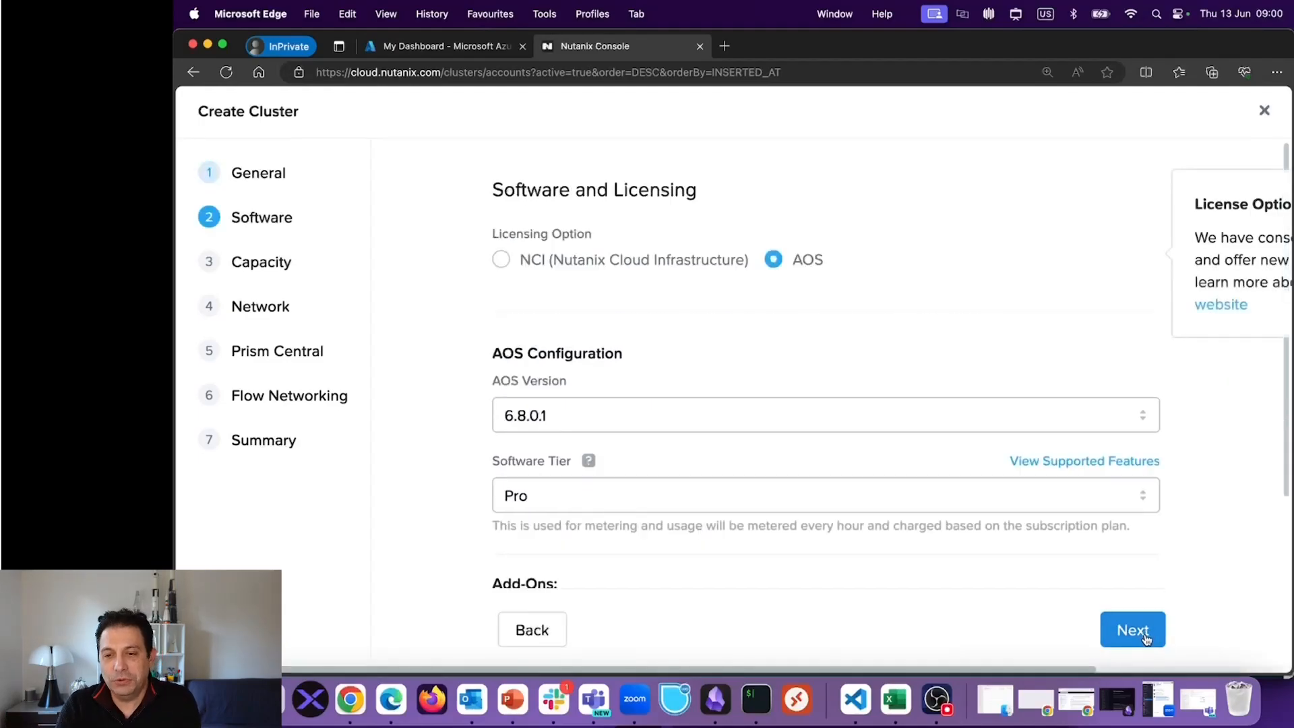
Step: Choose the NCI (Nutanix Cloud Infrastructure) licensing option and set the AOS version to 6.7.1.8
{"action": "key", "text": "super+minus"}
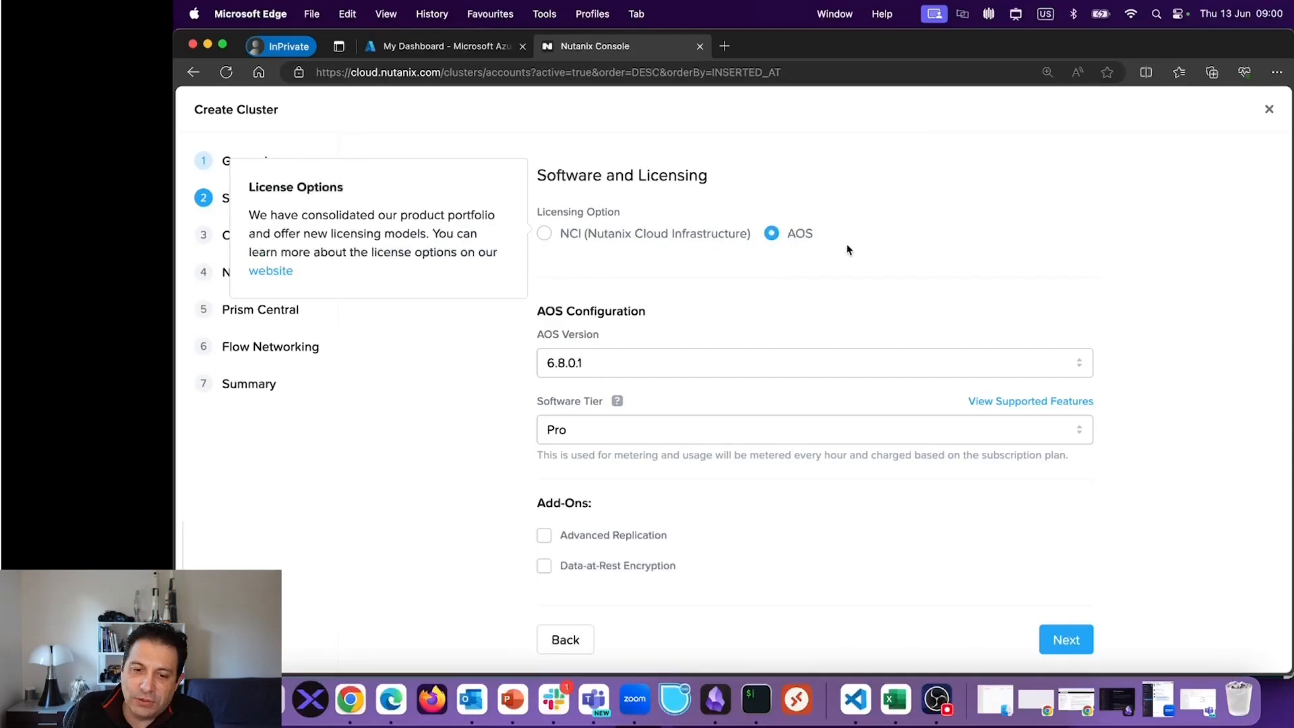
{"action": "left_click", "coordinate": [557, 234]}
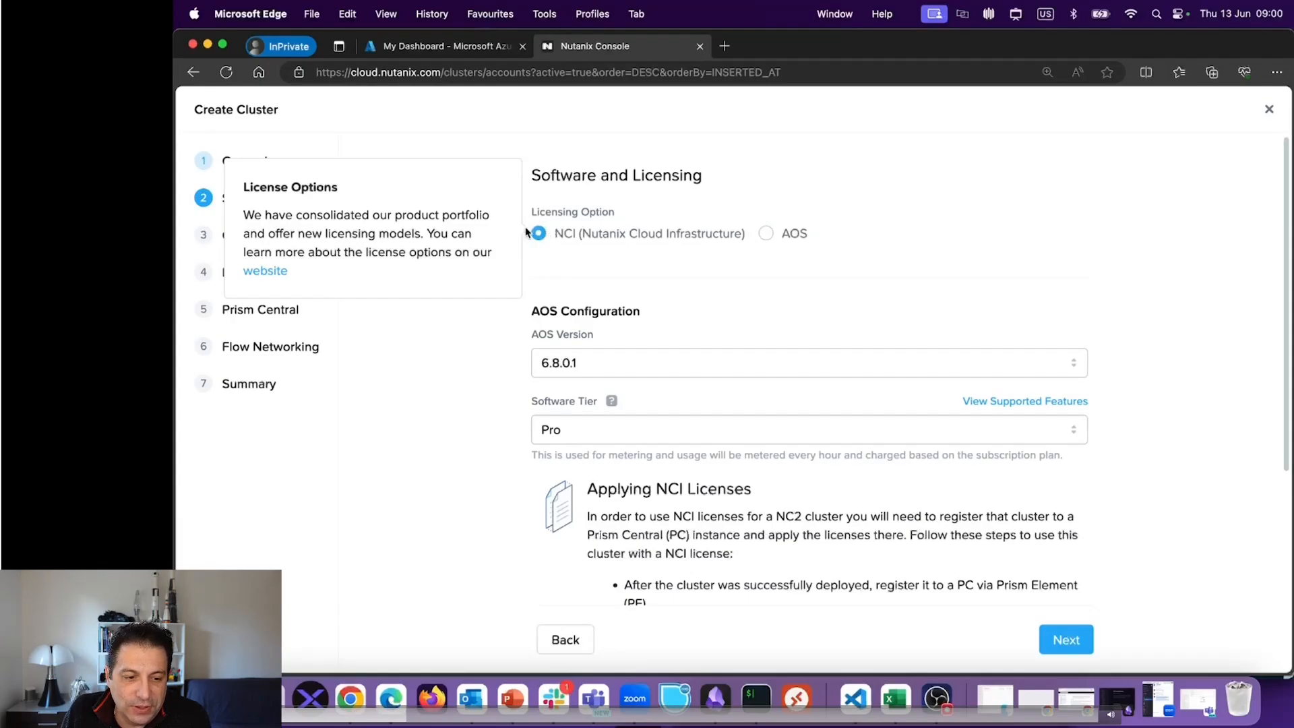
{"action": "left_click", "coordinate": [610, 367]}
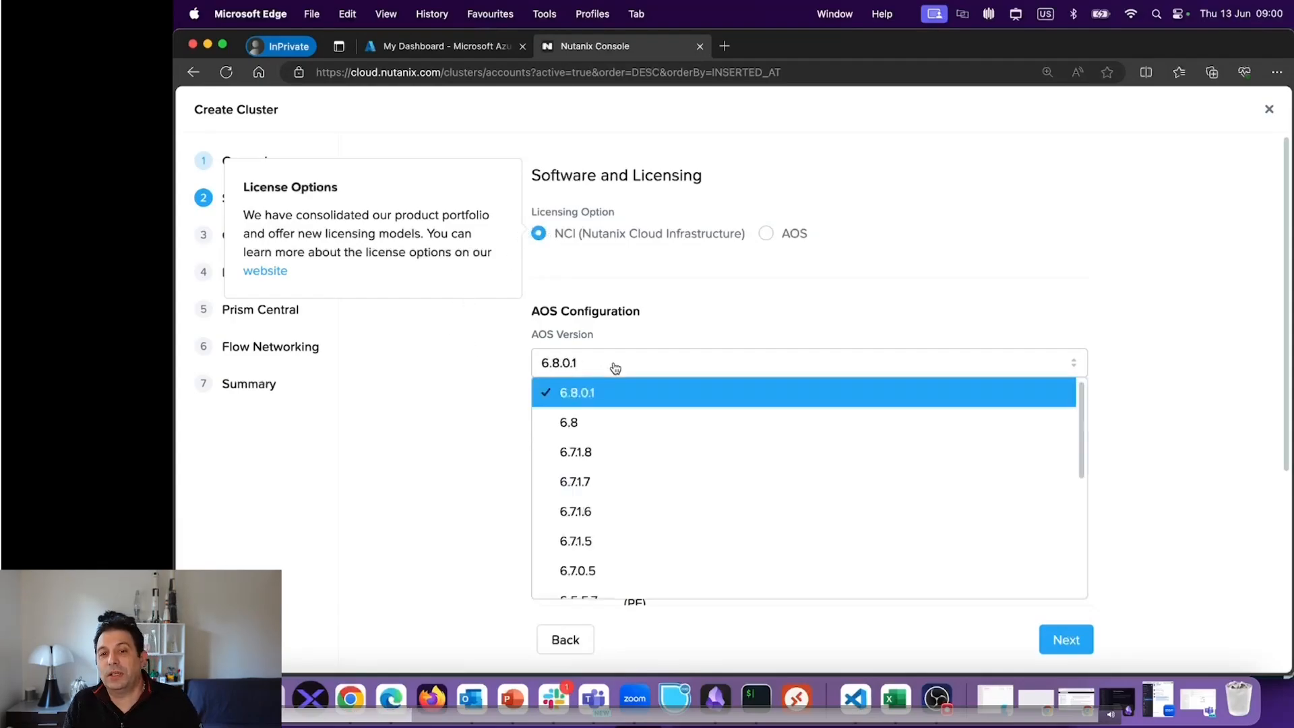
{"action": "scroll", "coordinate": [615, 460], "scroll_direction": "down", "scroll_amount": 5}
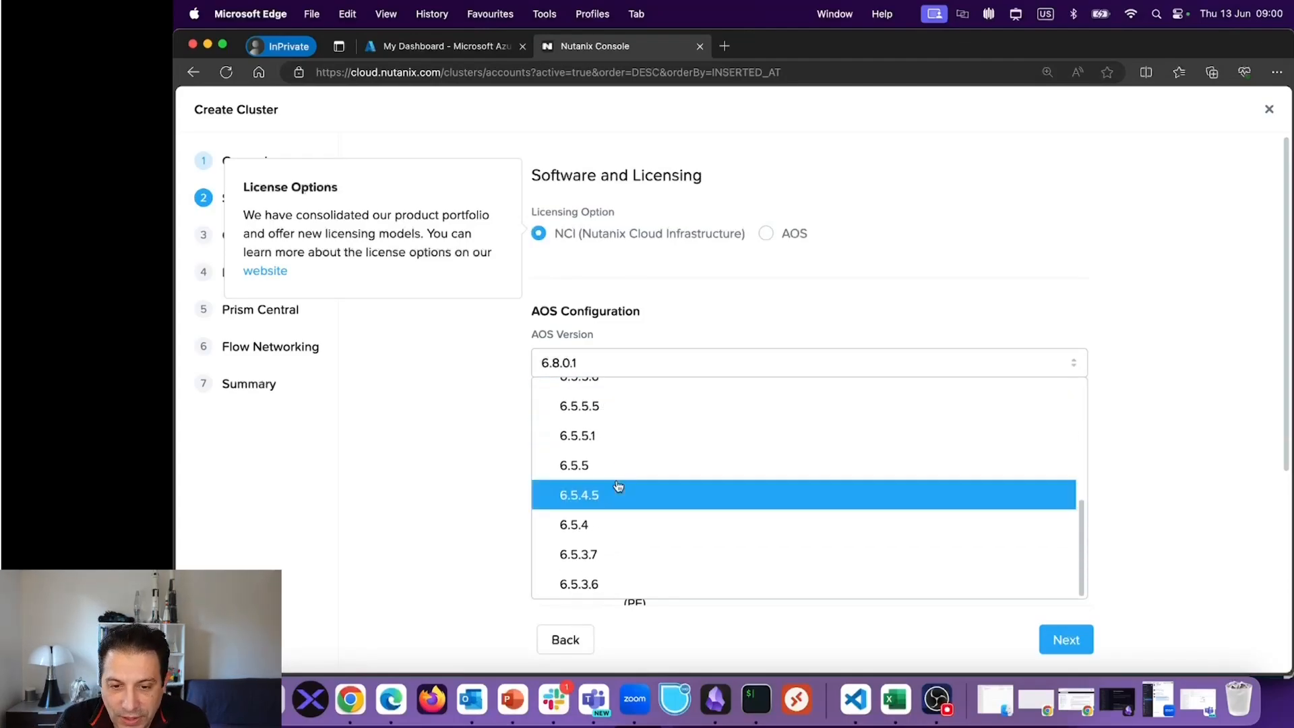
{"action": "scroll", "coordinate": [613, 533], "scroll_direction": "up", "scroll_amount": 3}
{"action": "scroll", "coordinate": [617, 511], "scroll_direction": "up", "scroll_amount": 5}
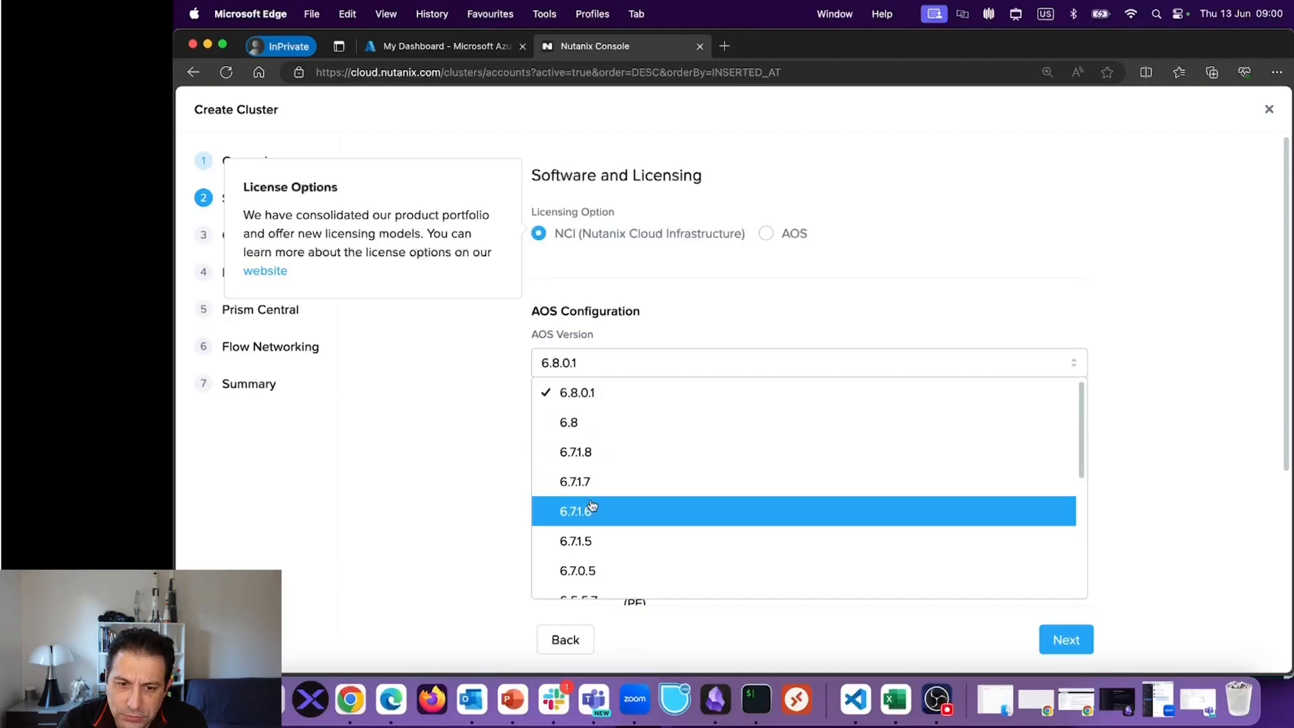
{"action": "left_click", "coordinate": [599, 464]}
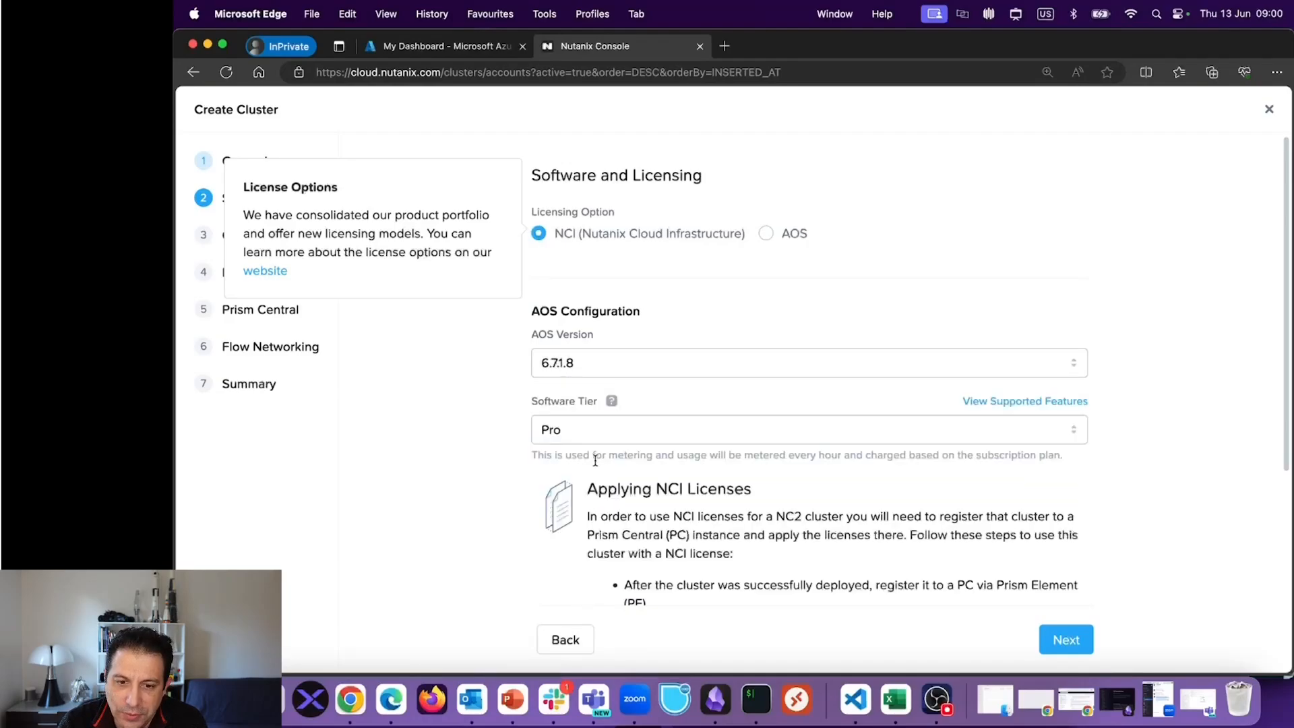
Step: Set the software tier to Ultimate and continue to the capacity settings
{"action": "left_click", "coordinate": [598, 438]}
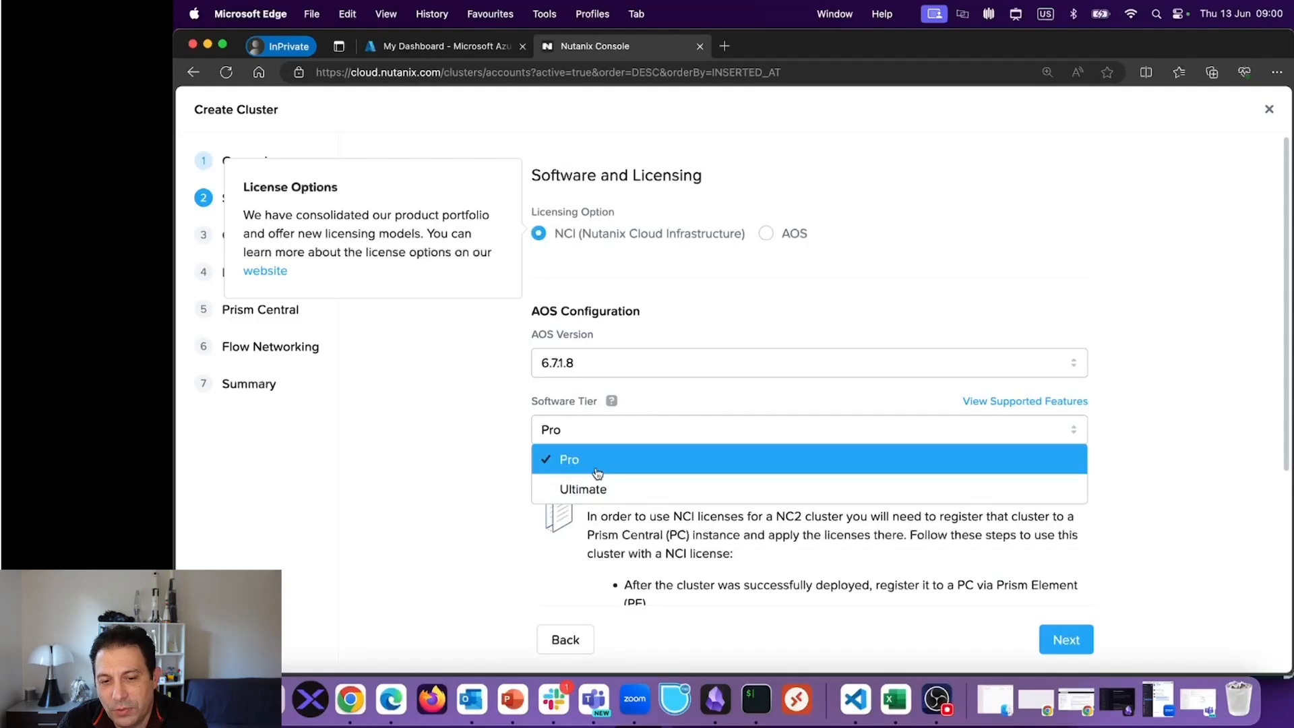
{"action": "left_click", "coordinate": [610, 490]}
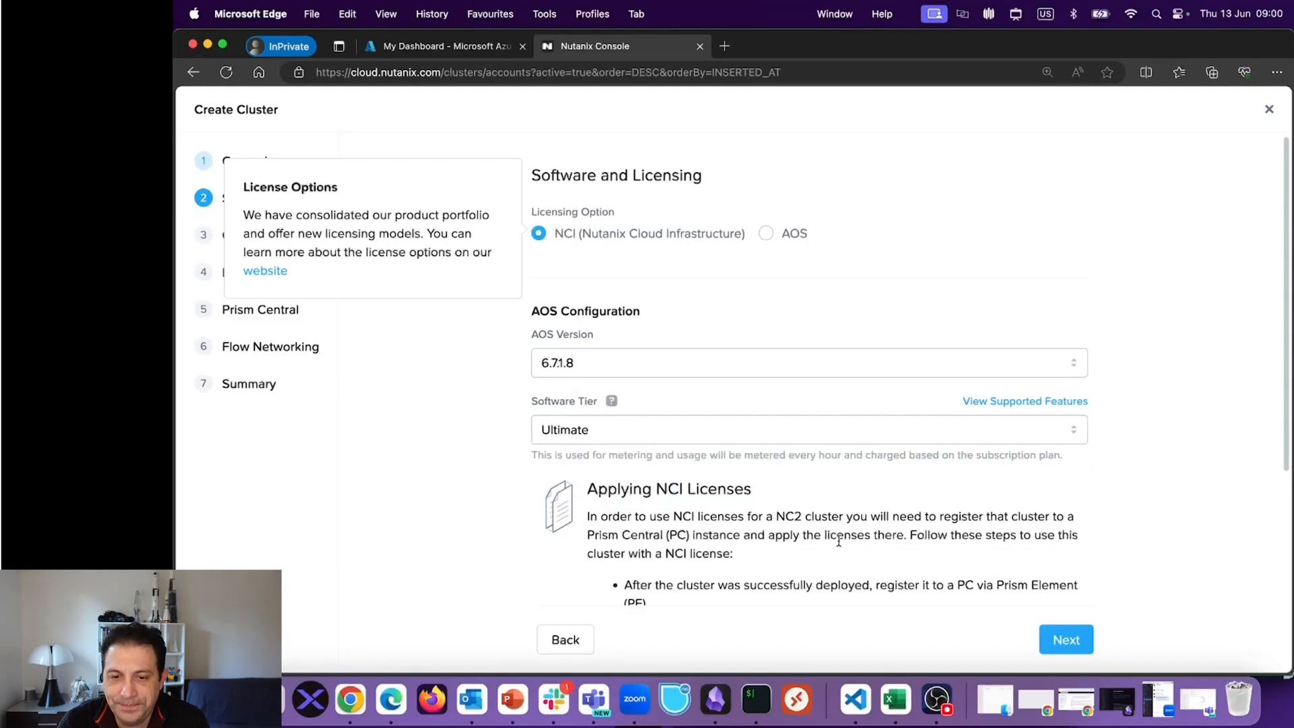
{"action": "left_click", "coordinate": [1066, 639]}
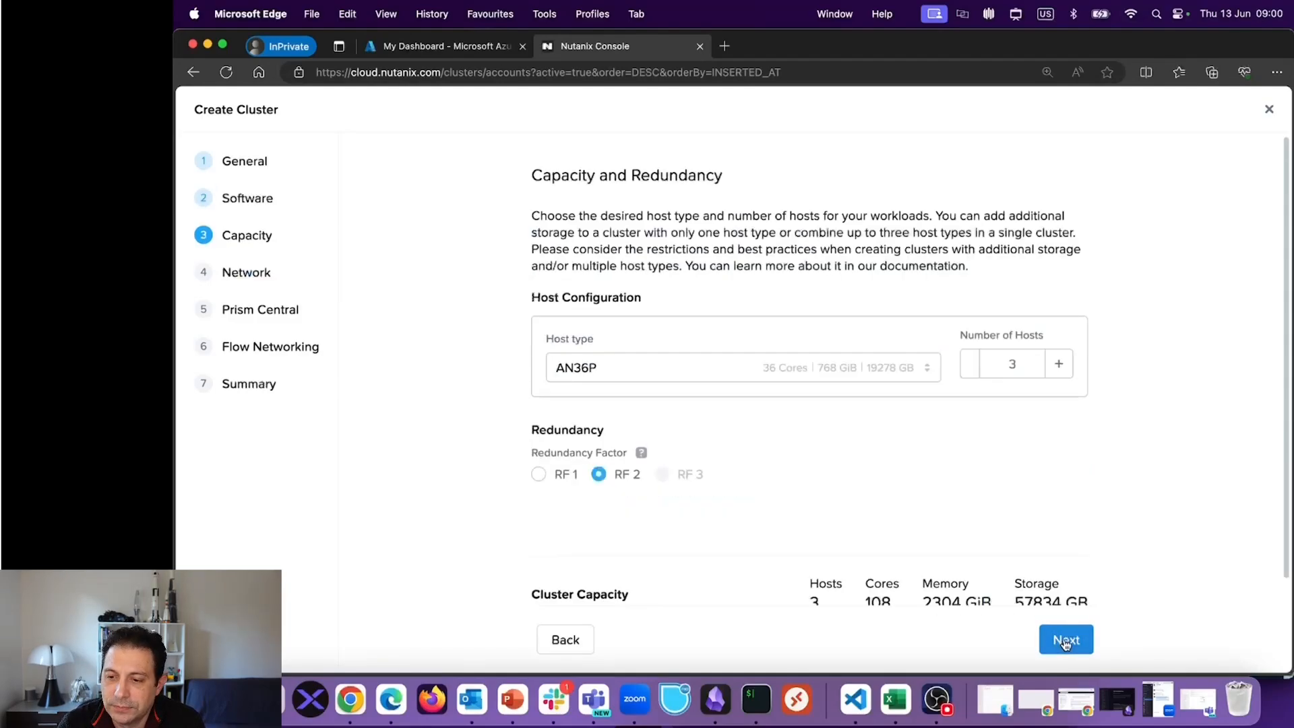
Step: Raise the number of AN36P hosts to 5 and choose redundancy factor RF 3
{"action": "left_click", "coordinate": [1059, 364]}
{"action": "left_click", "coordinate": [1059, 364]}
{"action": "left_click", "coordinate": [662, 470]}
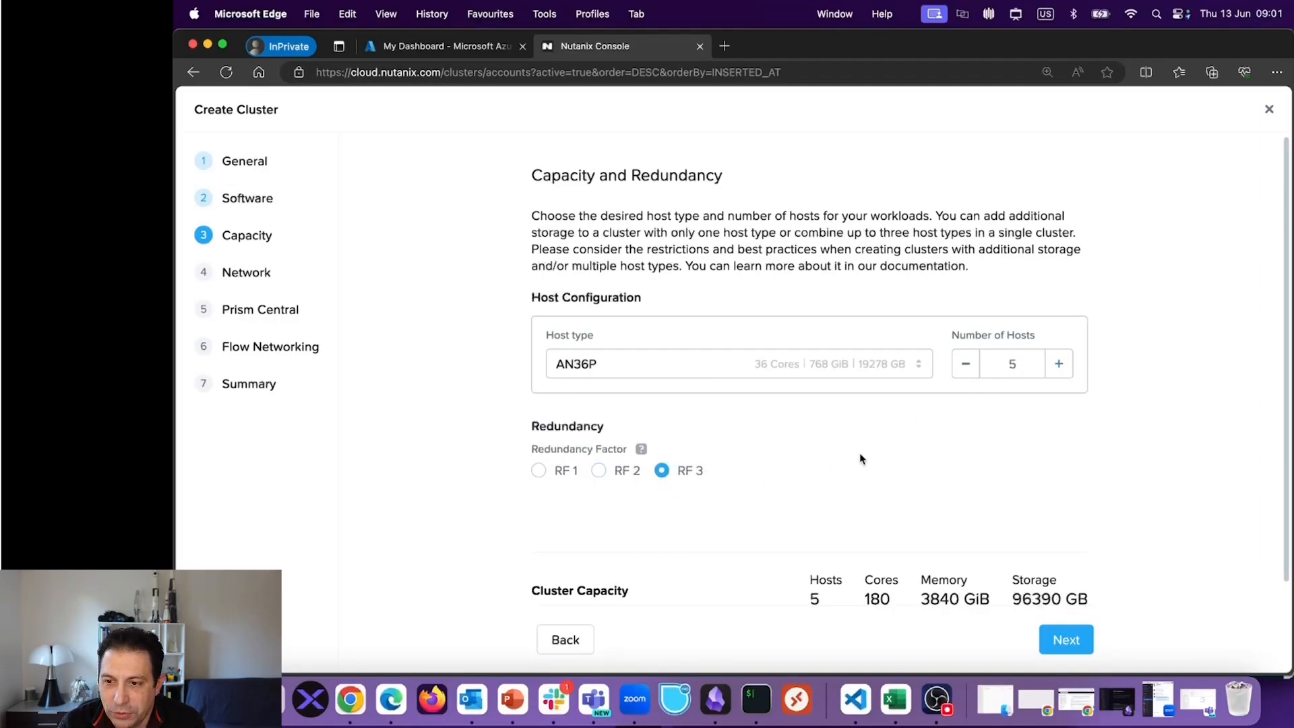
Step: Reduce the number of AN36P hosts to 1 and choose redundancy factor RF 1
{"action": "left_click", "coordinate": [966, 364]}
{"action": "left_click", "coordinate": [966, 364]}
{"action": "left_click", "coordinate": [966, 364]}
{"action": "left_click", "coordinate": [972, 368]}
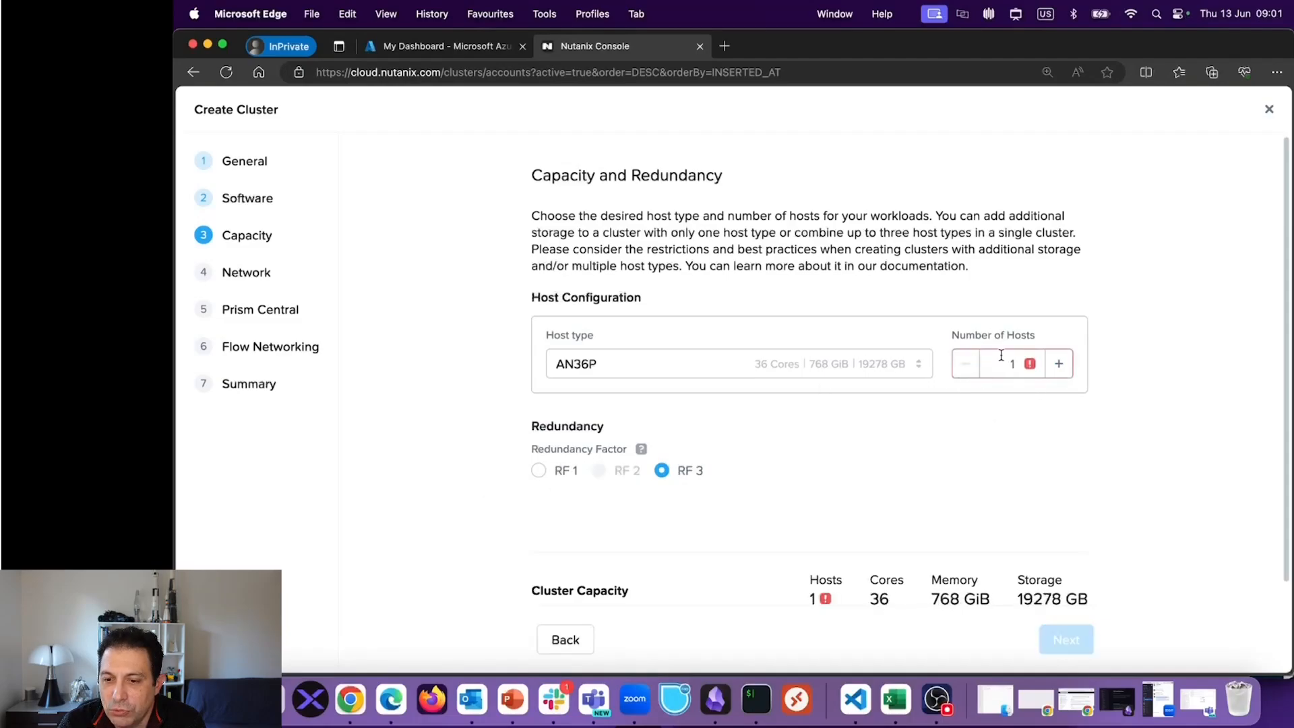
{"action": "mouse_move", "coordinate": [1031, 369]}
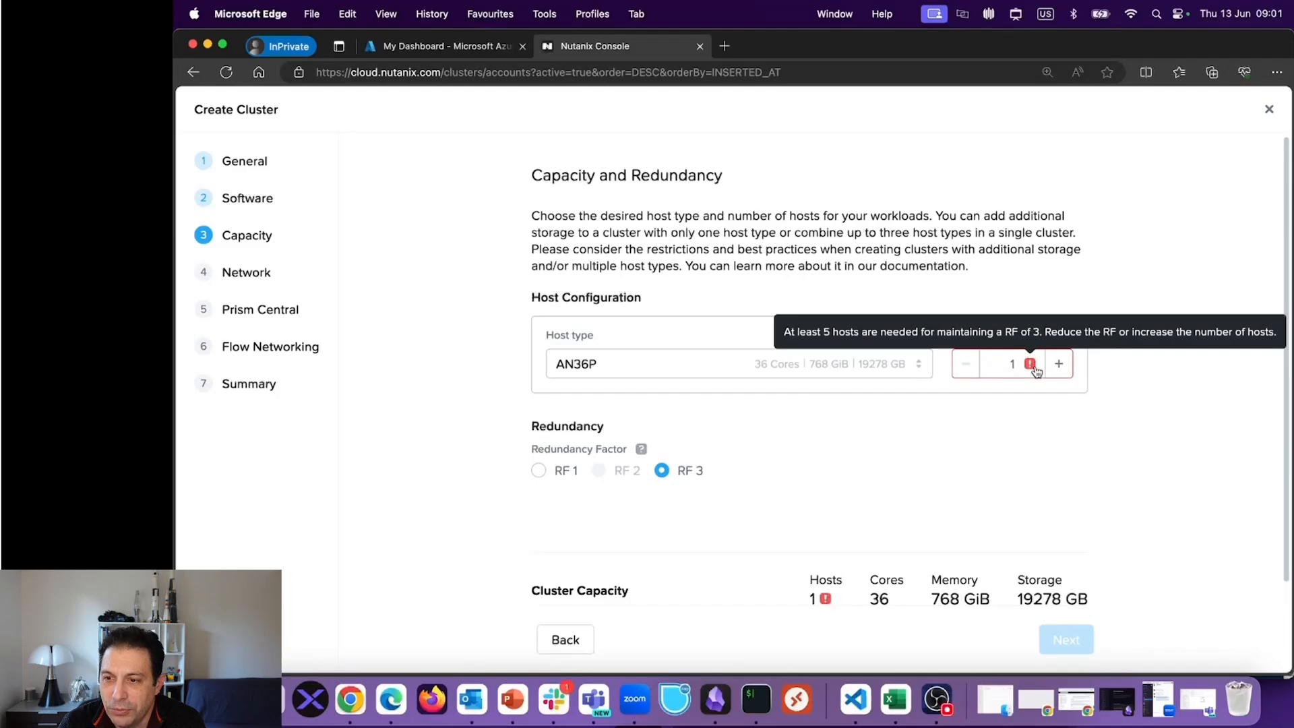
{"action": "left_click", "coordinate": [538, 470]}
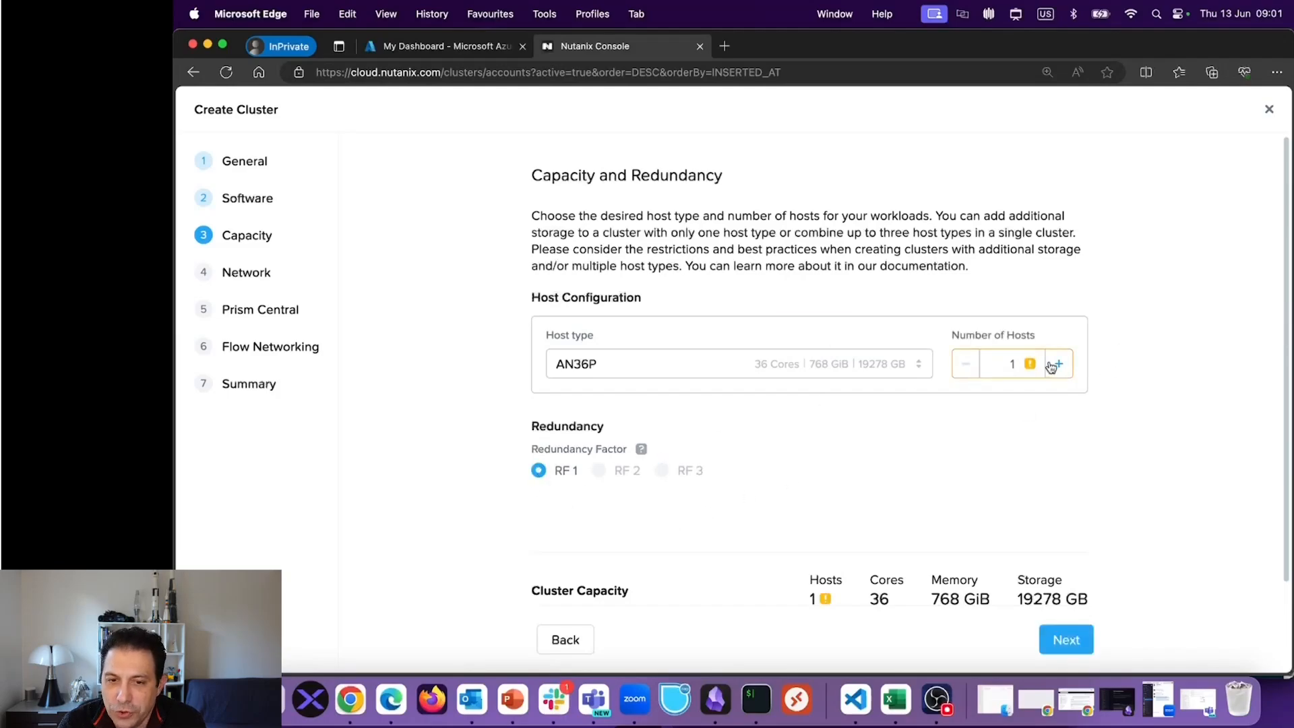
Step: Read the warning on the number of hosts, highlighting its production workloads remark, and continue to the network settings
{"action": "mouse_move", "coordinate": [1029, 367]}
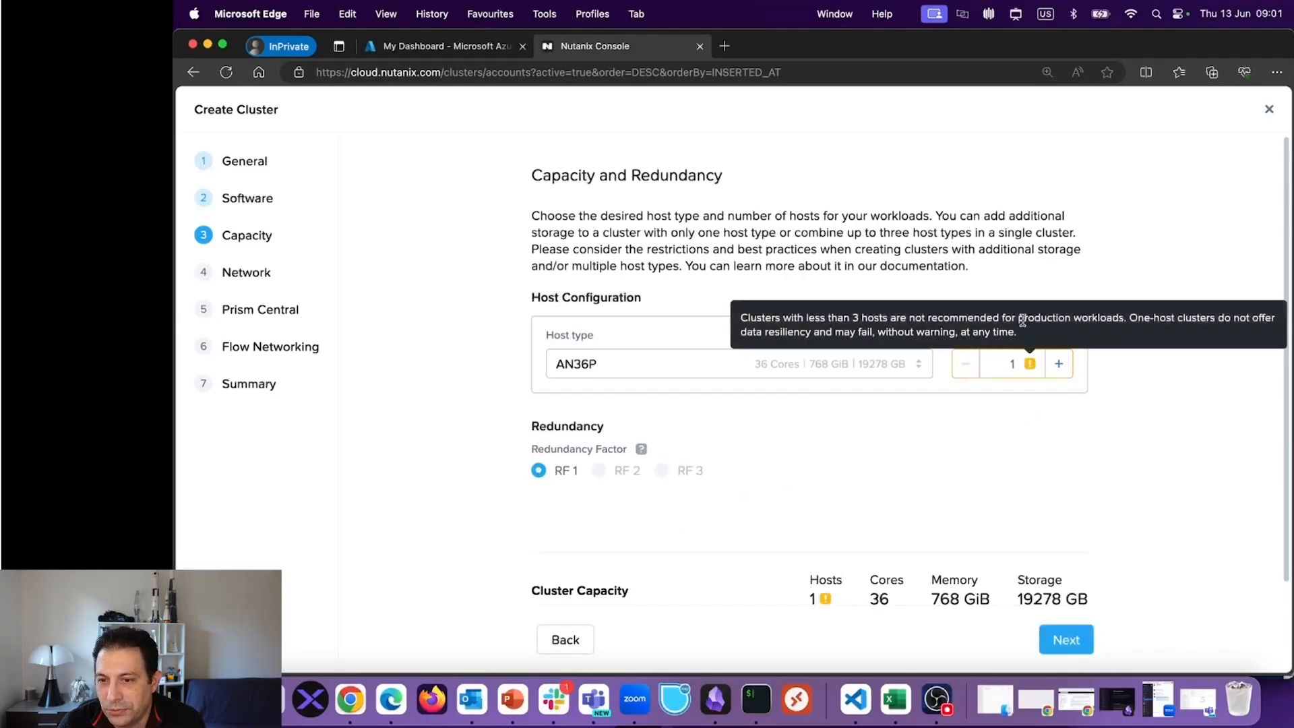
{"action": "left_click_drag", "start_coordinate": [1121, 318], "coordinate": [907, 319]}
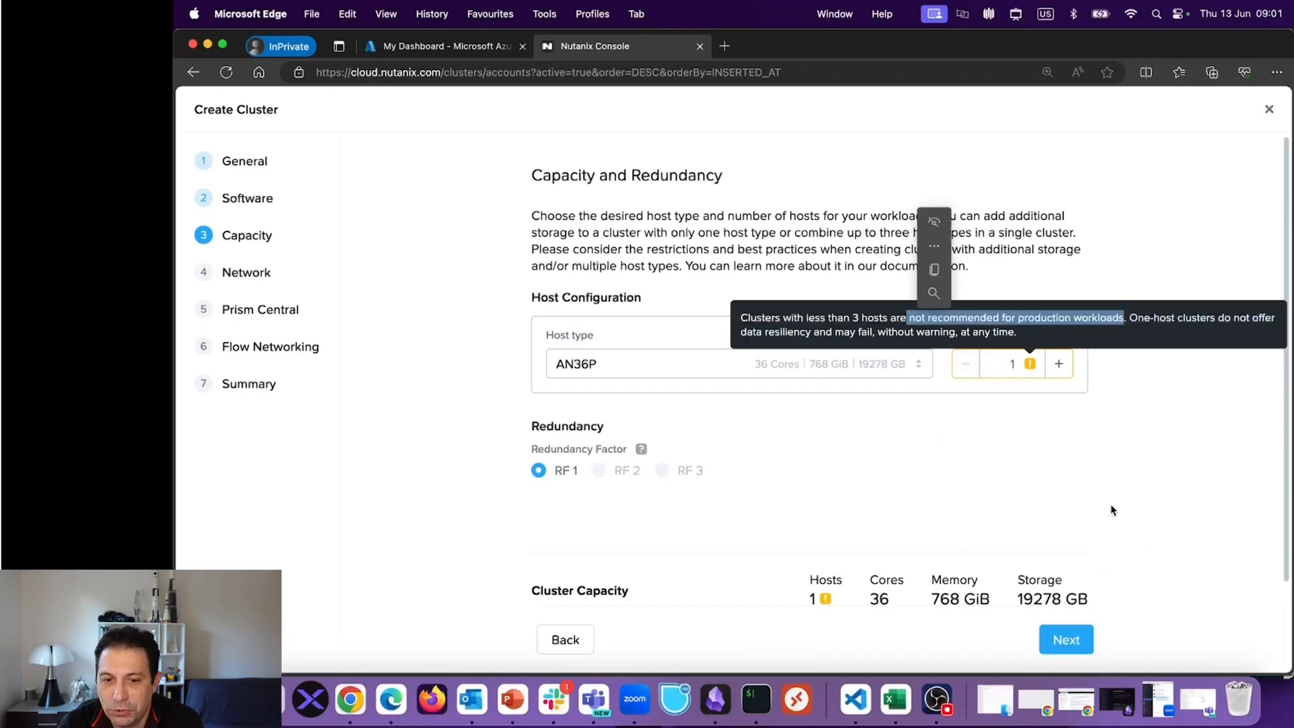
{"action": "scroll", "coordinate": [1085, 476], "scroll_direction": "down", "scroll_amount": 1}
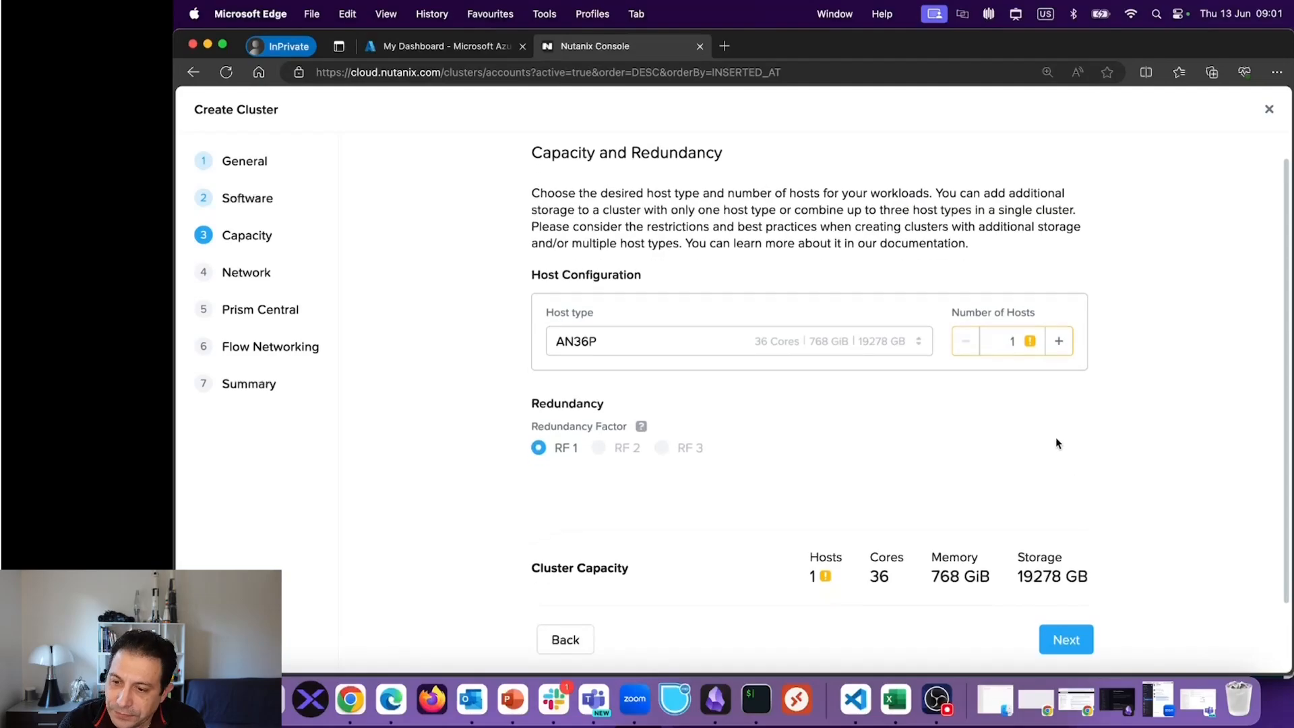
{"action": "left_click", "coordinate": [1068, 641]}
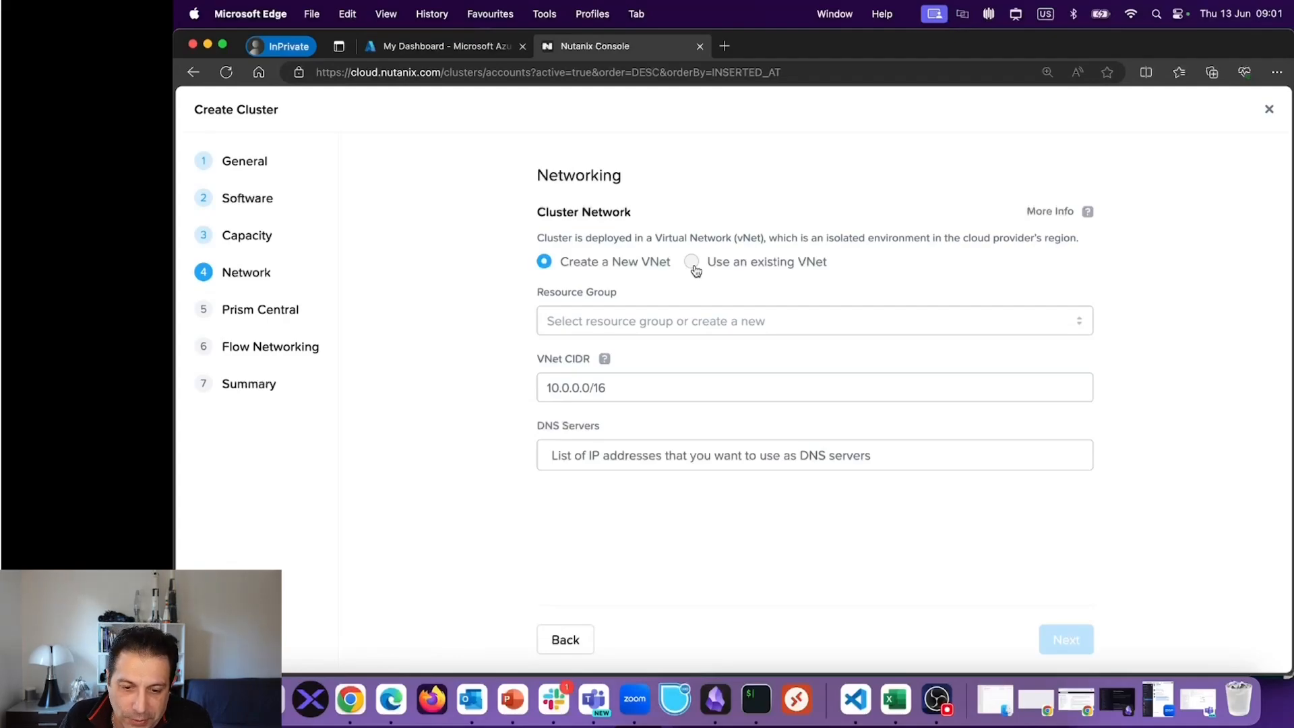
Step: Use an existing VNet for the cluster network and select the resource group RG-NC2
{"action": "left_click", "coordinate": [695, 266]}
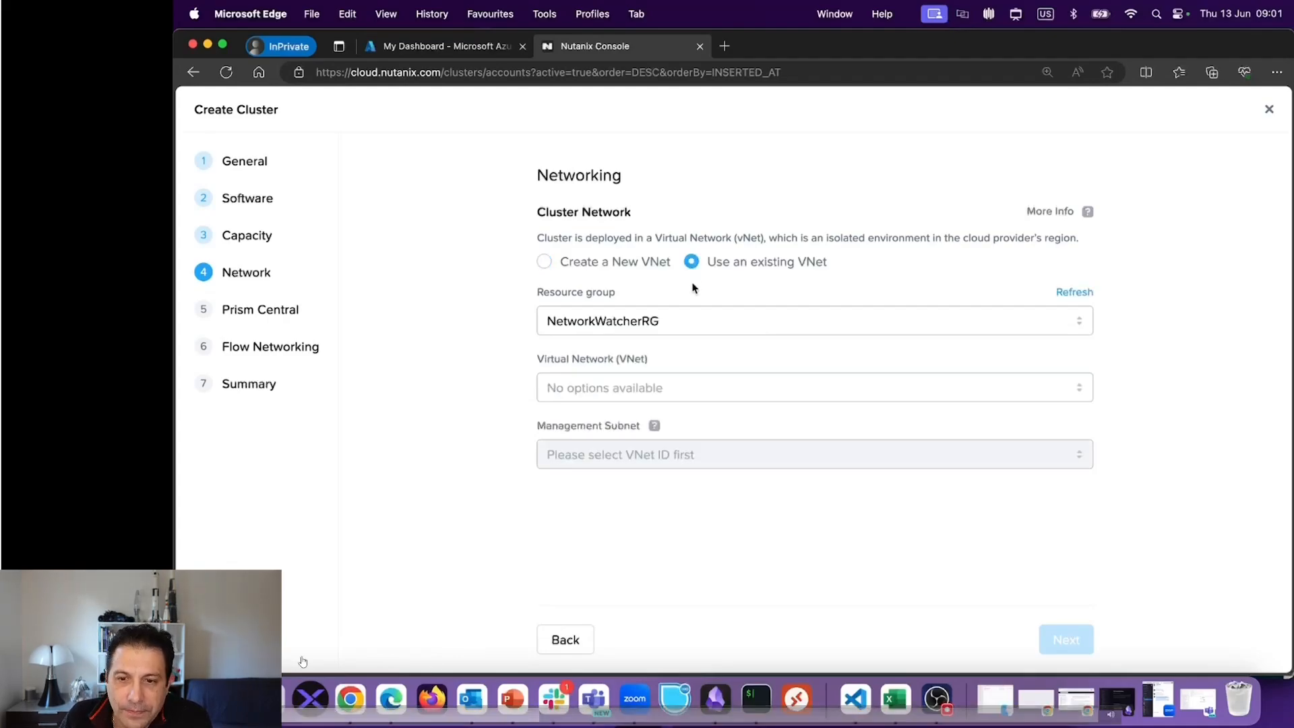
{"action": "left_click", "coordinate": [686, 320]}
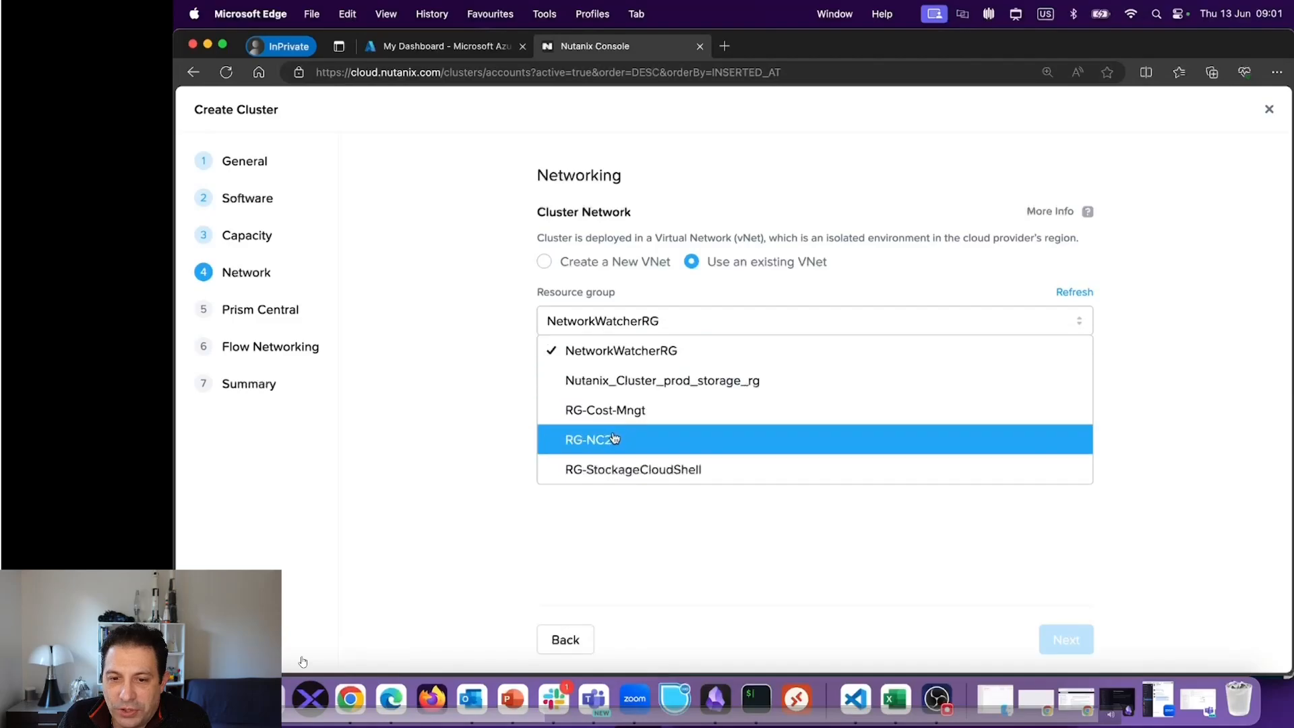
{"action": "left_click", "coordinate": [614, 441]}
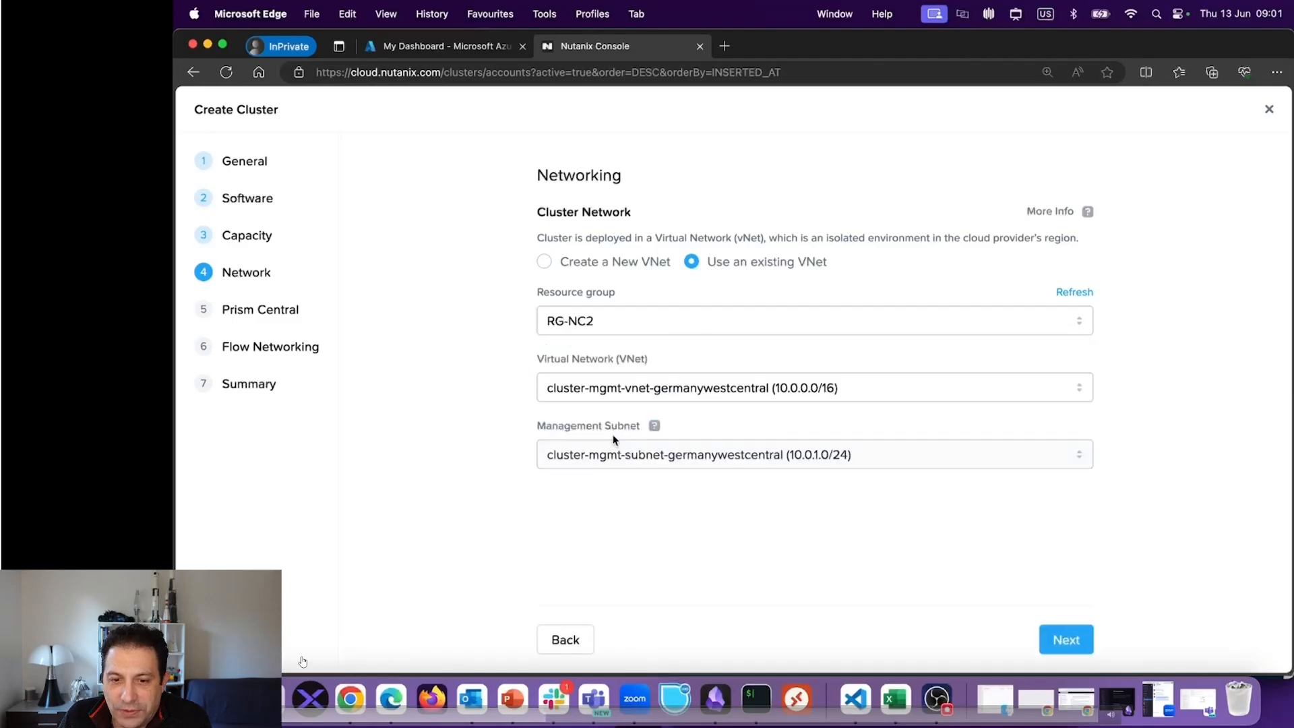
Step: Switch to the Azure portal, open the RG-NC2 resource group and examine its resources grouped by type
{"action": "left_click", "coordinate": [480, 47]}
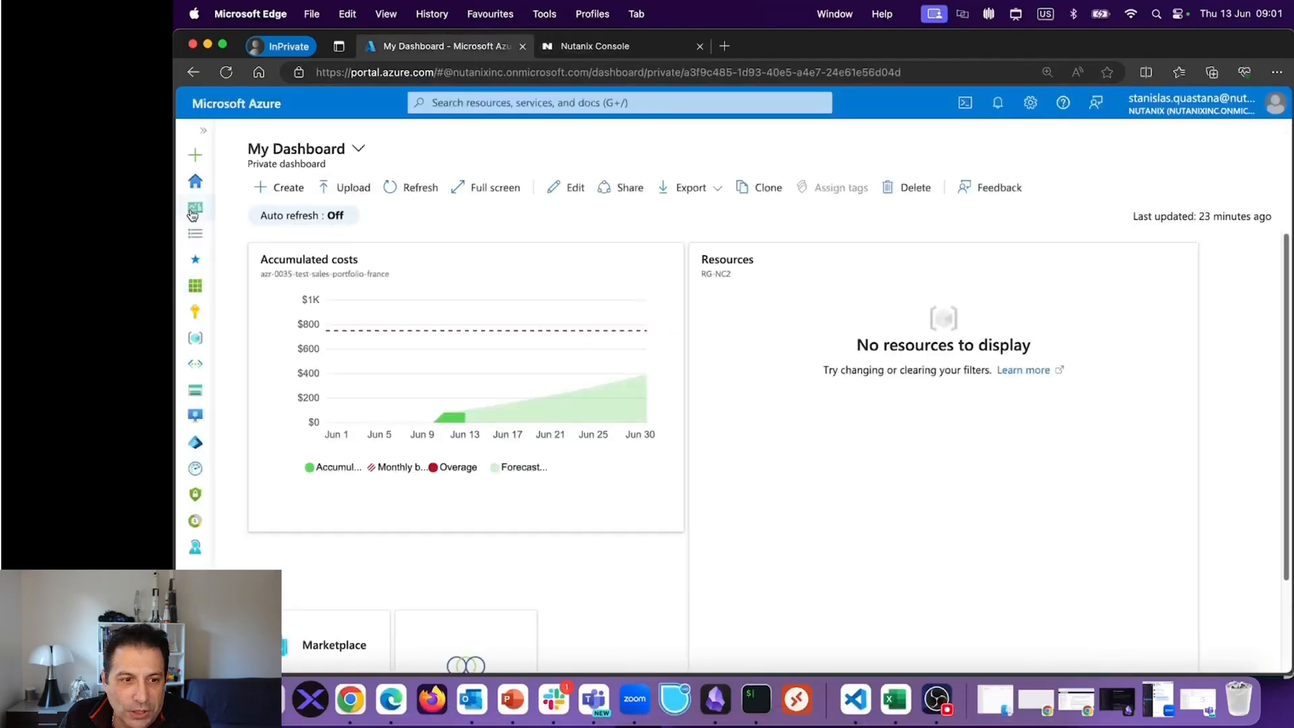
{"action": "left_click", "coordinate": [195, 364]}
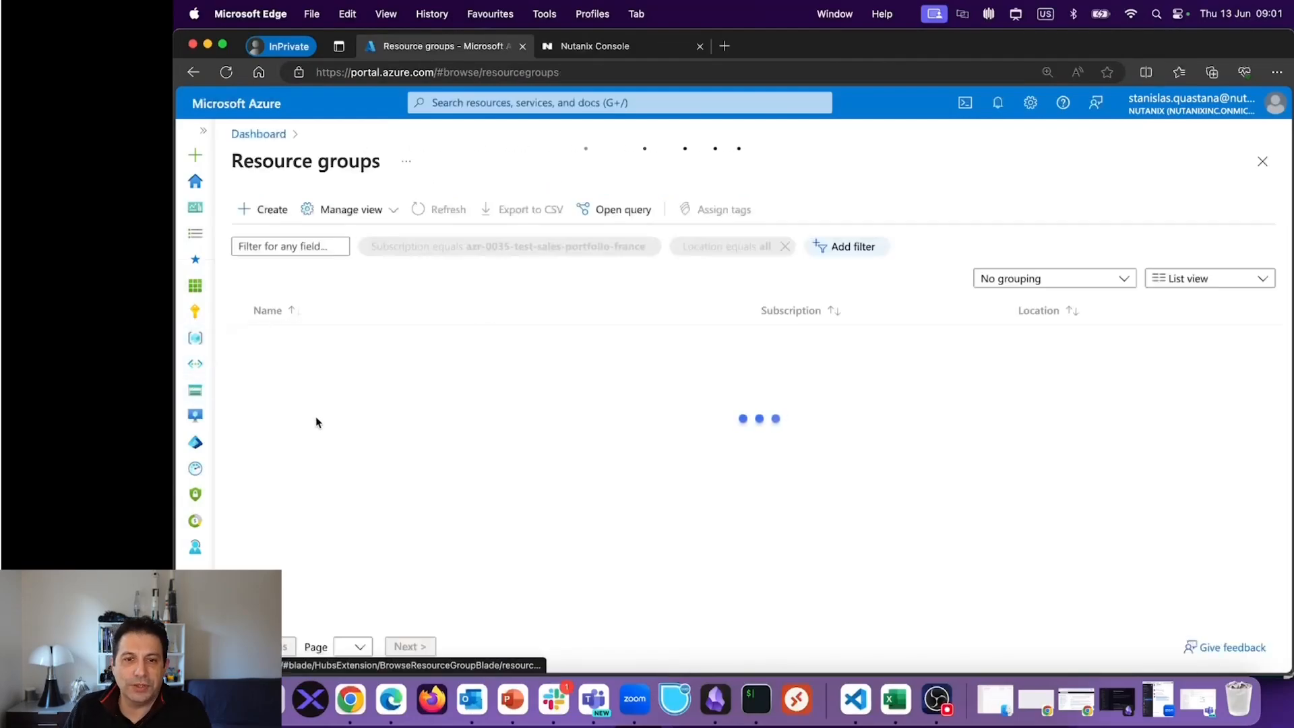
{"action": "left_click", "coordinate": [294, 419]}
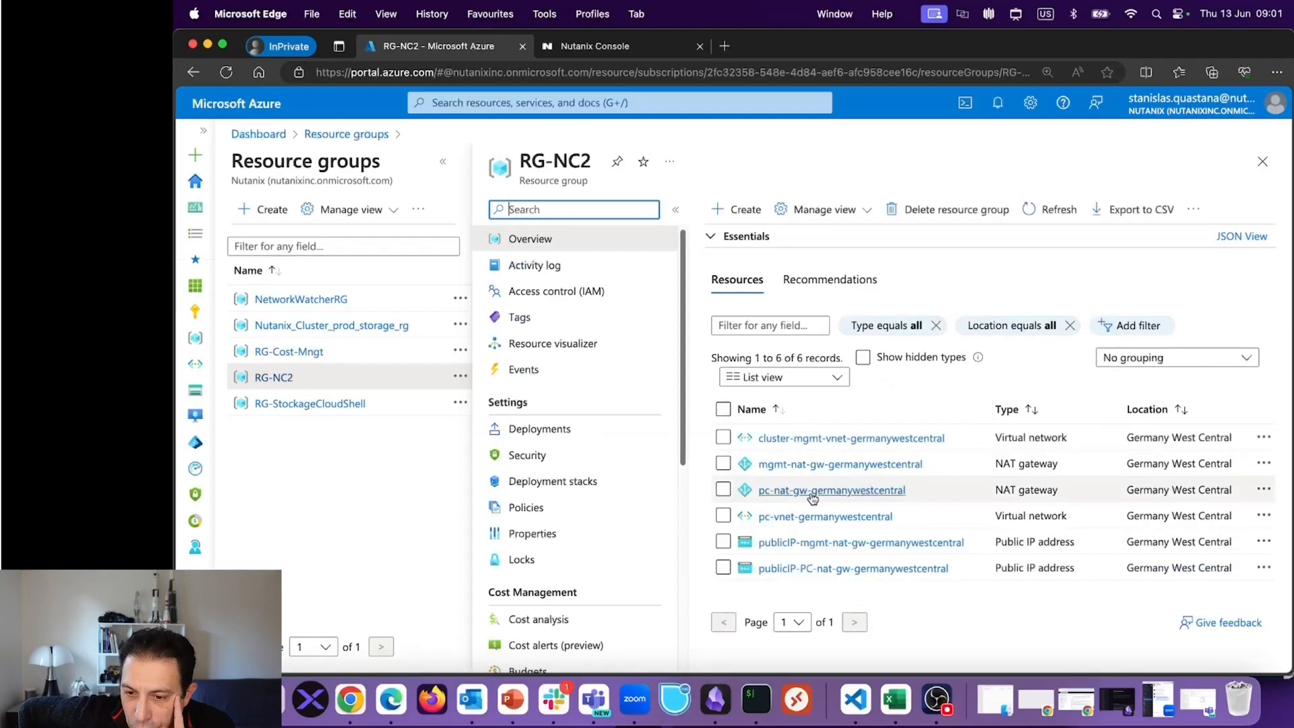
{"action": "left_click", "coordinate": [442, 161]}
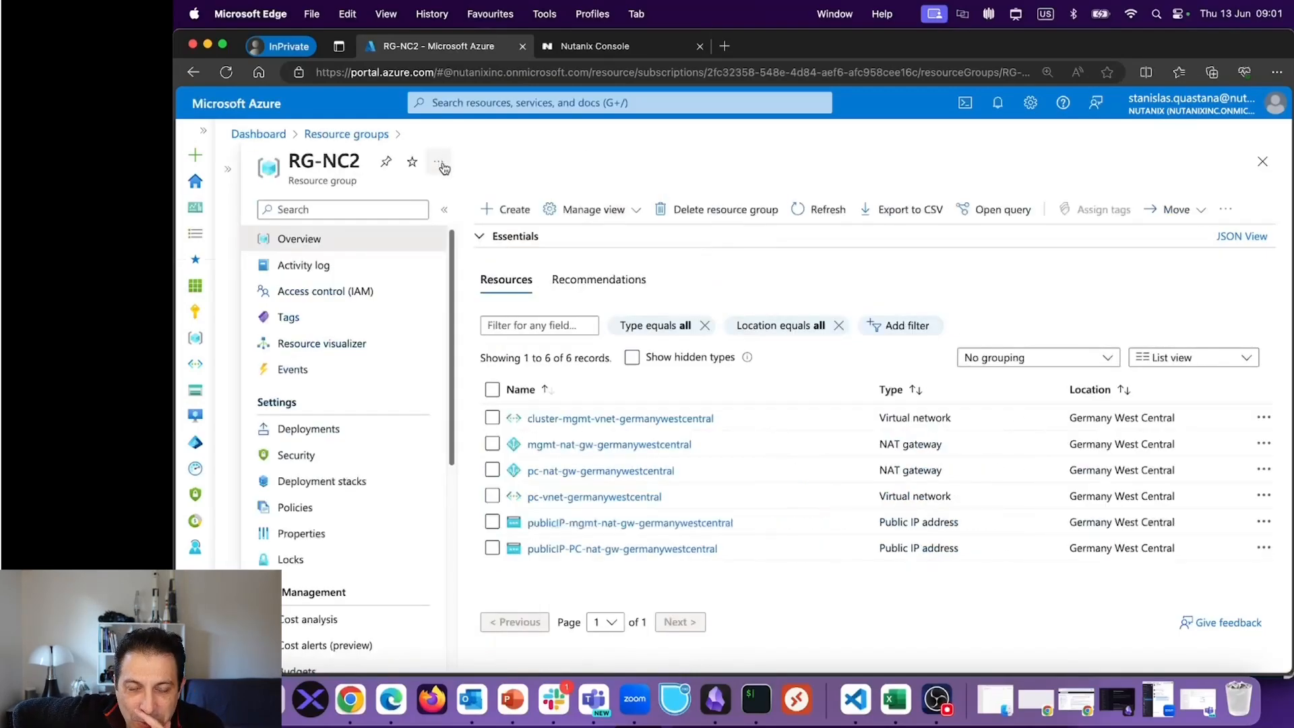
{"action": "left_click", "coordinate": [1024, 359]}
{"action": "left_click", "coordinate": [1026, 409]}
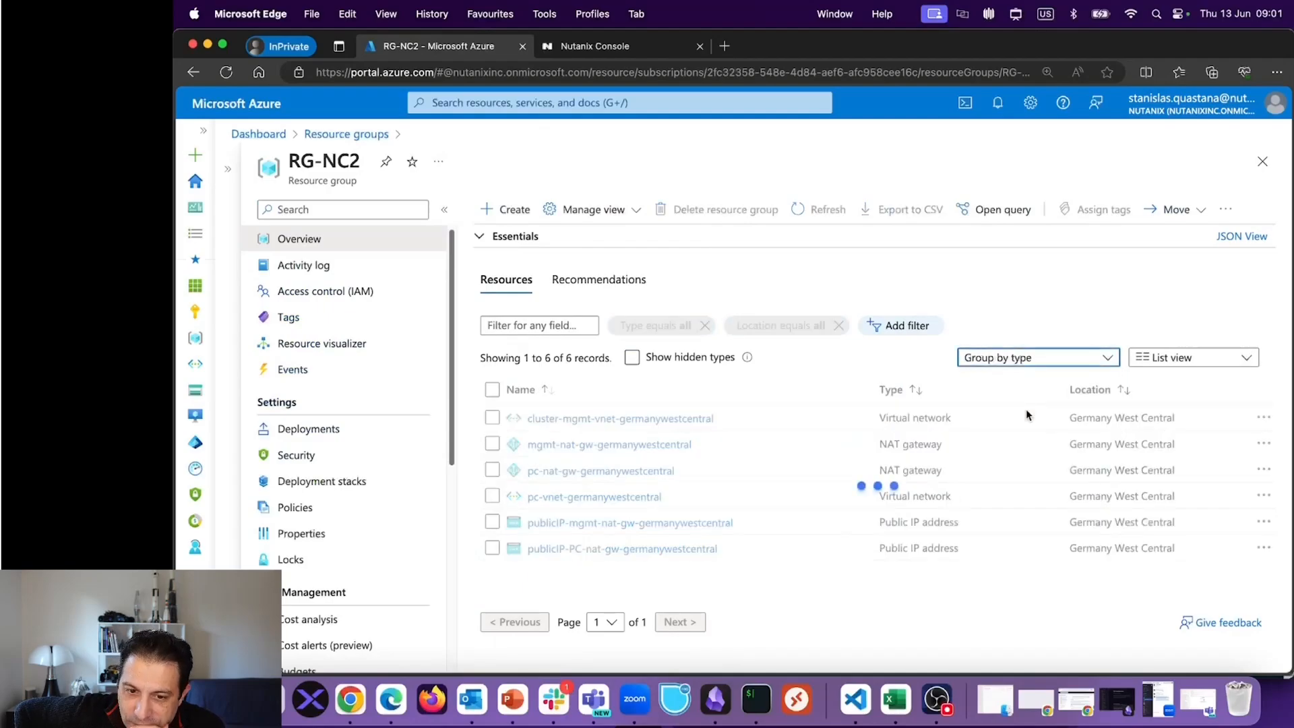
{"action": "scroll", "coordinate": [809, 492], "scroll_direction": "down", "scroll_amount": 2}
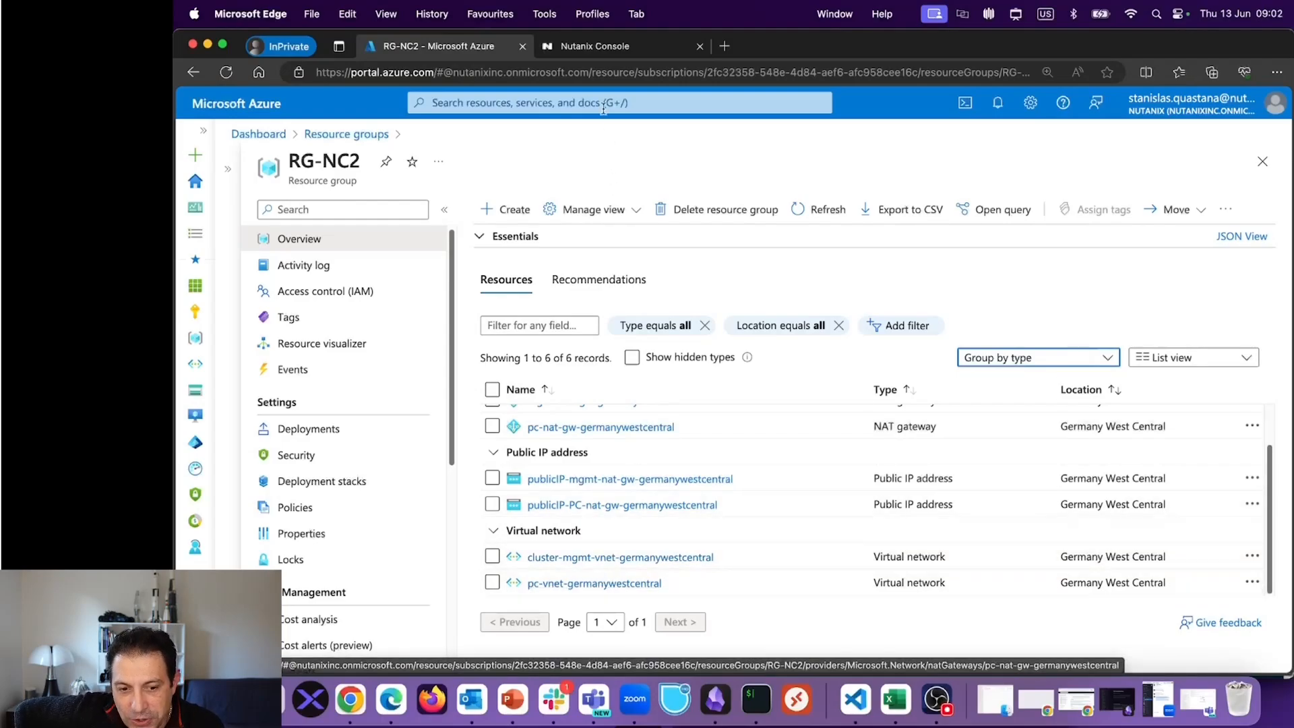
Step: Switch back to the Nutanix Console, read the Management Subnet help and continue to the Prism Central settings
{"action": "left_click", "coordinate": [616, 48]}
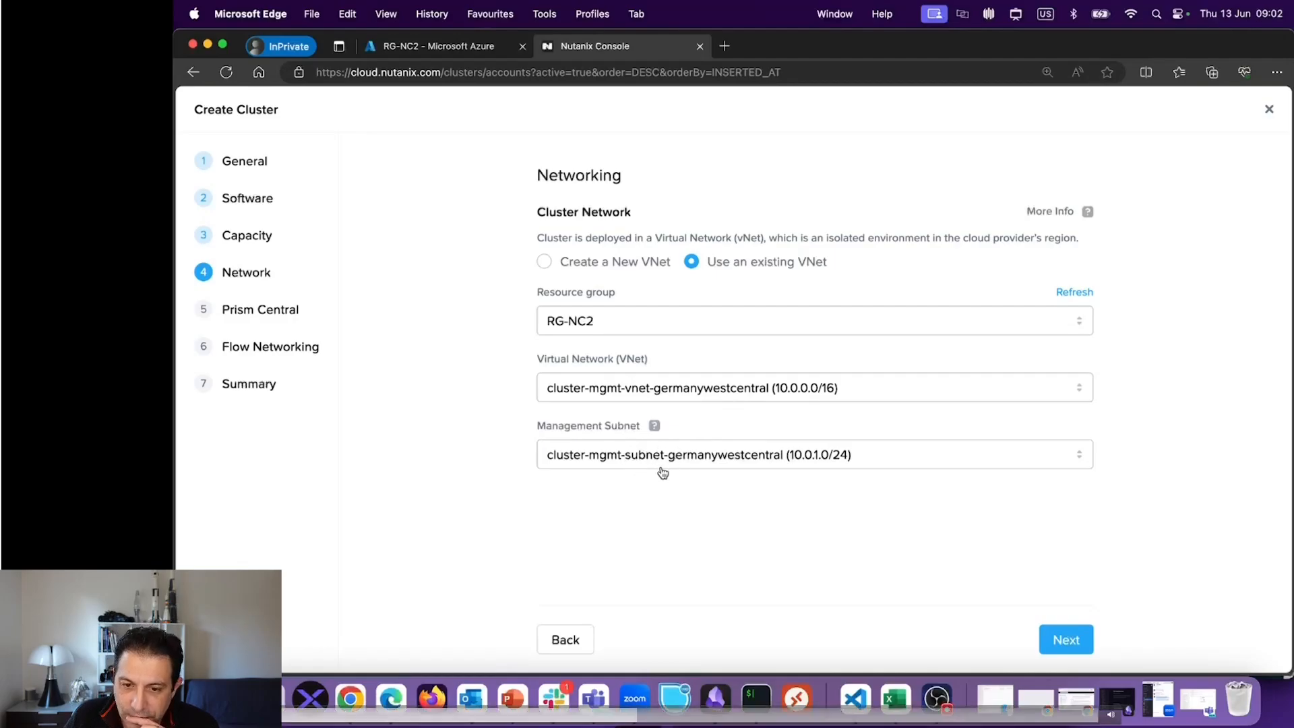
{"action": "mouse_move", "coordinate": [653, 427]}
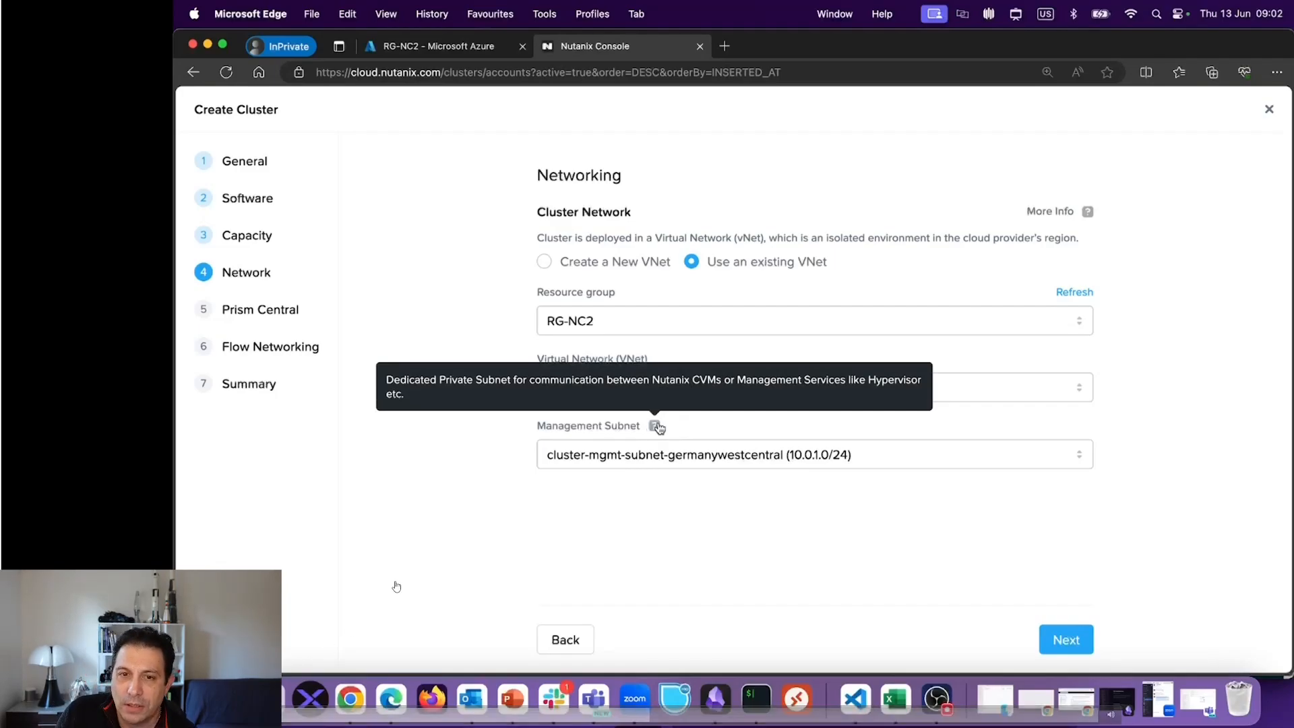
{"action": "left_click", "coordinate": [1073, 642]}
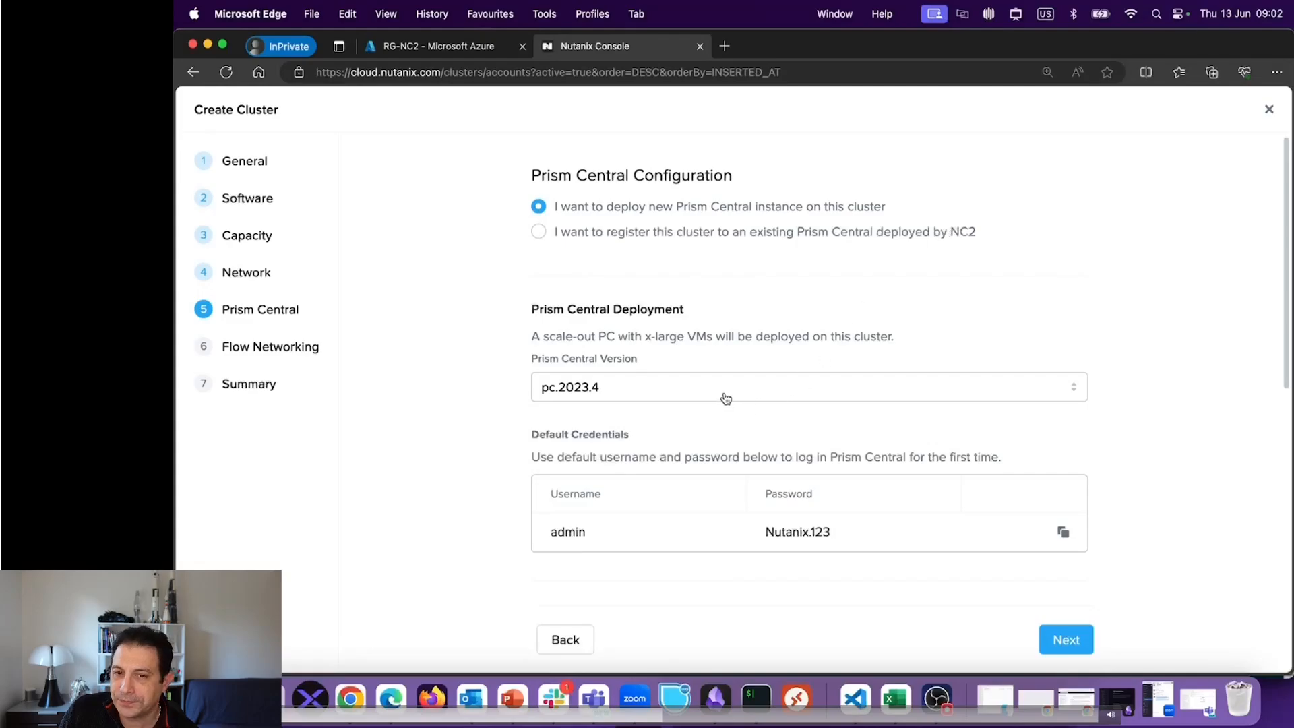
Step: Keep cluster-pc-subnet-germanywestcentral (10.1.1.0/24) as the Prism Central management subnet and continue to the Flow Networking settings
{"action": "scroll", "coordinate": [1013, 356], "scroll_direction": "down", "scroll_amount": 3}
{"action": "scroll", "coordinate": [1004, 375], "scroll_direction": "down", "scroll_amount": 3}
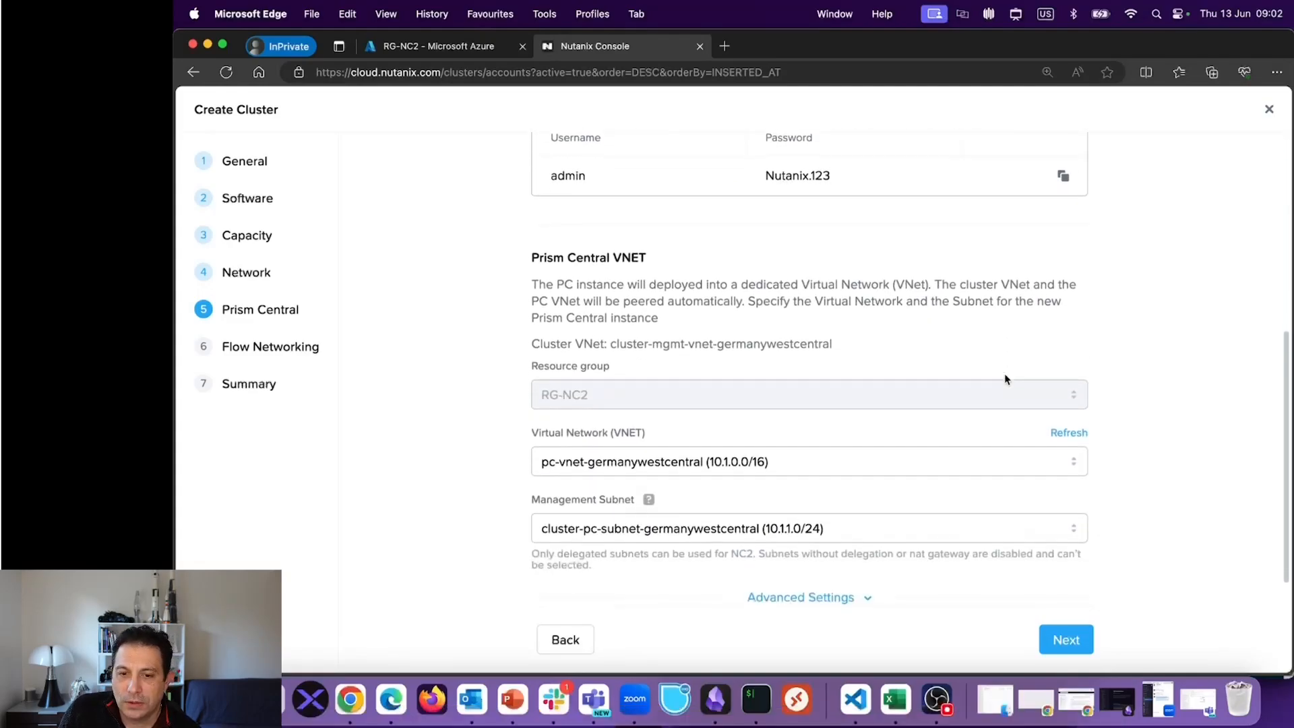
{"action": "left_click_drag", "start_coordinate": [532, 258], "coordinate": [645, 257]}
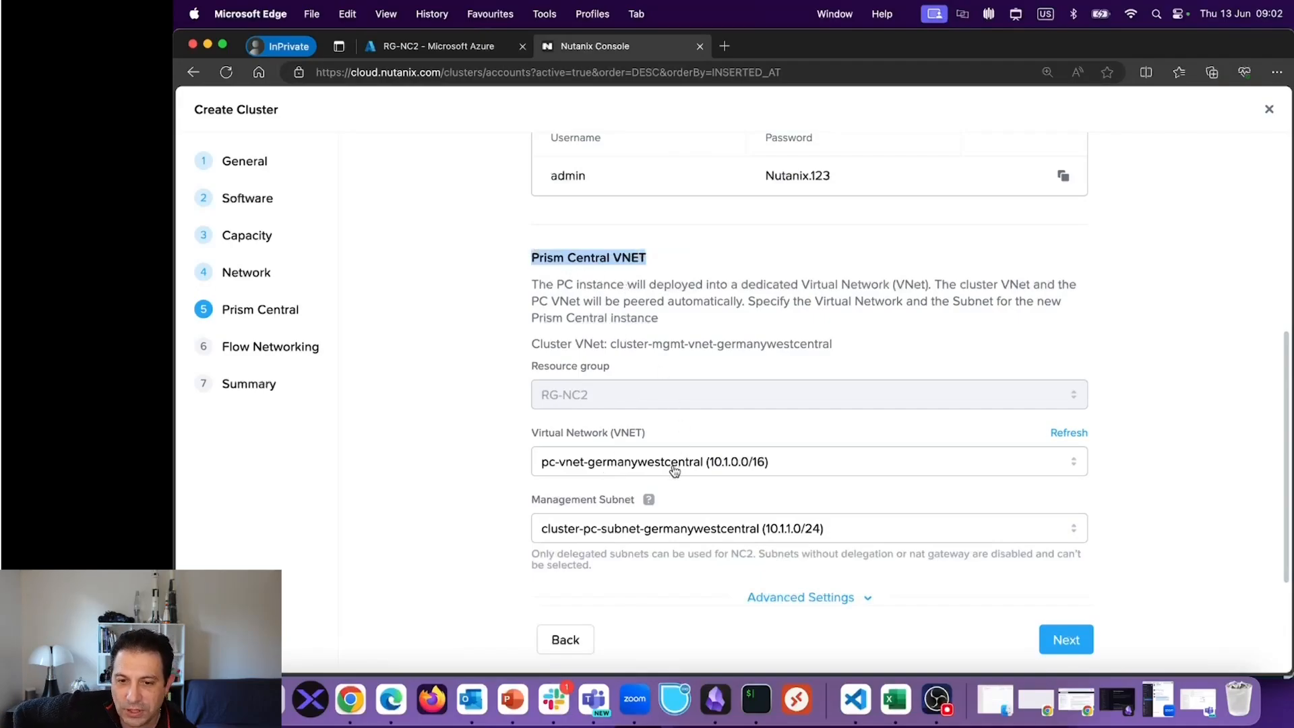
{"action": "left_click", "coordinate": [735, 531]}
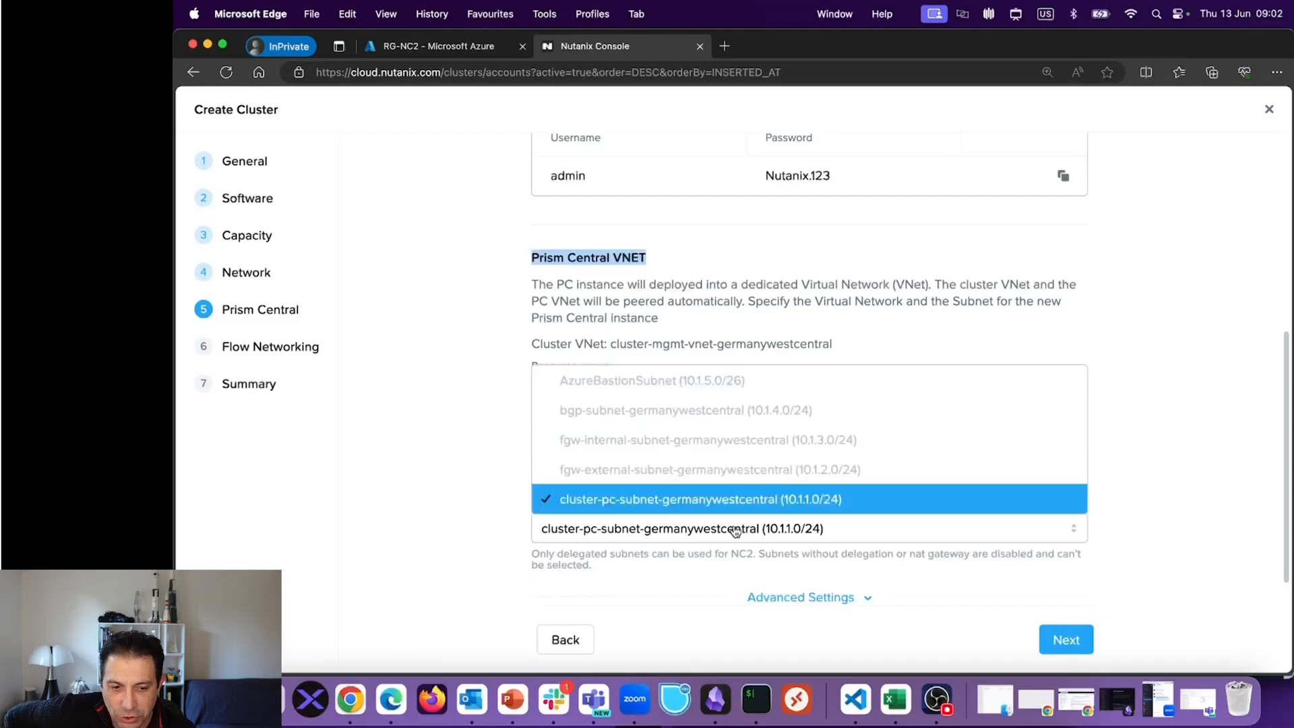
{"action": "left_click", "coordinate": [680, 500]}
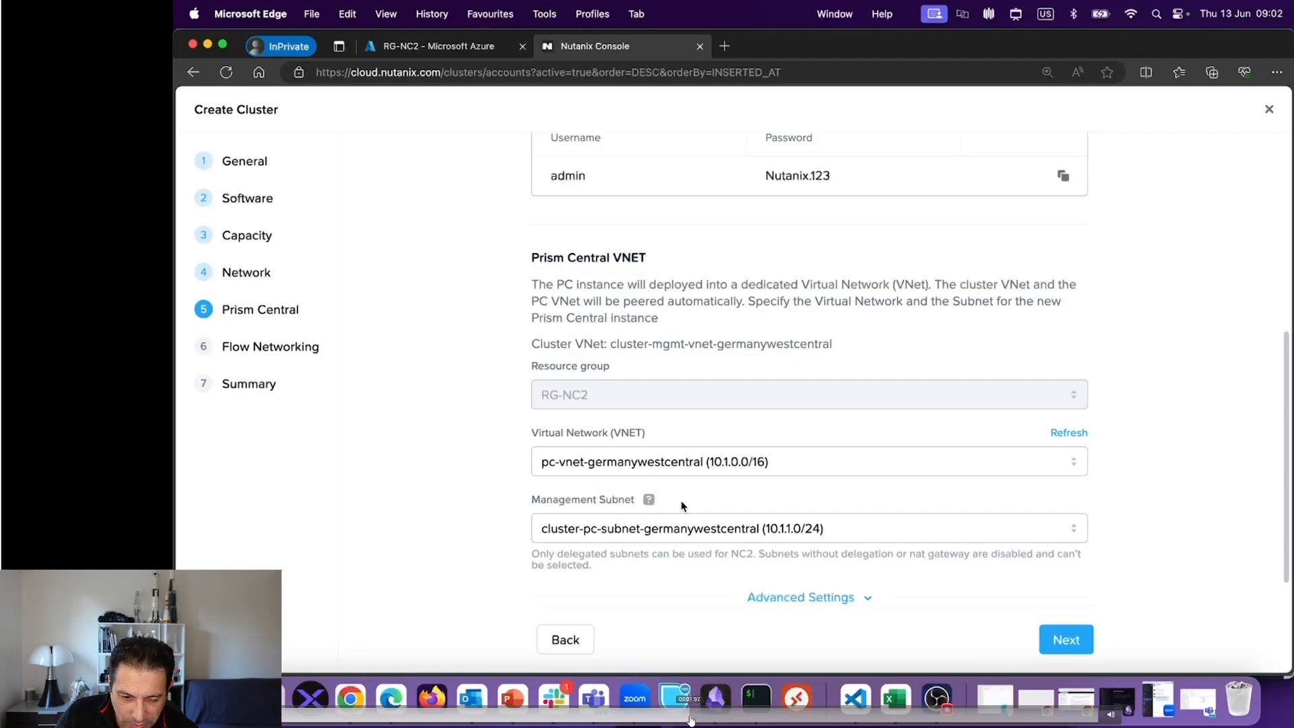
{"action": "left_click", "coordinate": [690, 716]}
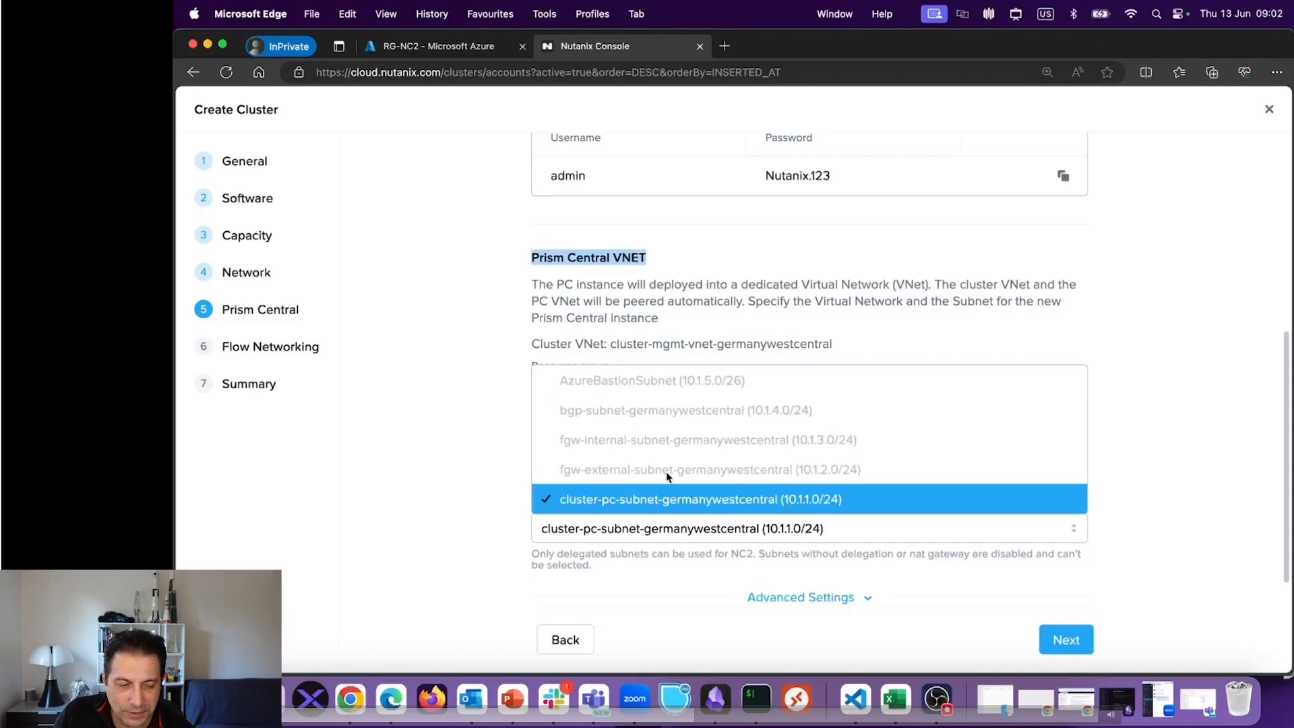
{"action": "left_click", "coordinate": [677, 498]}
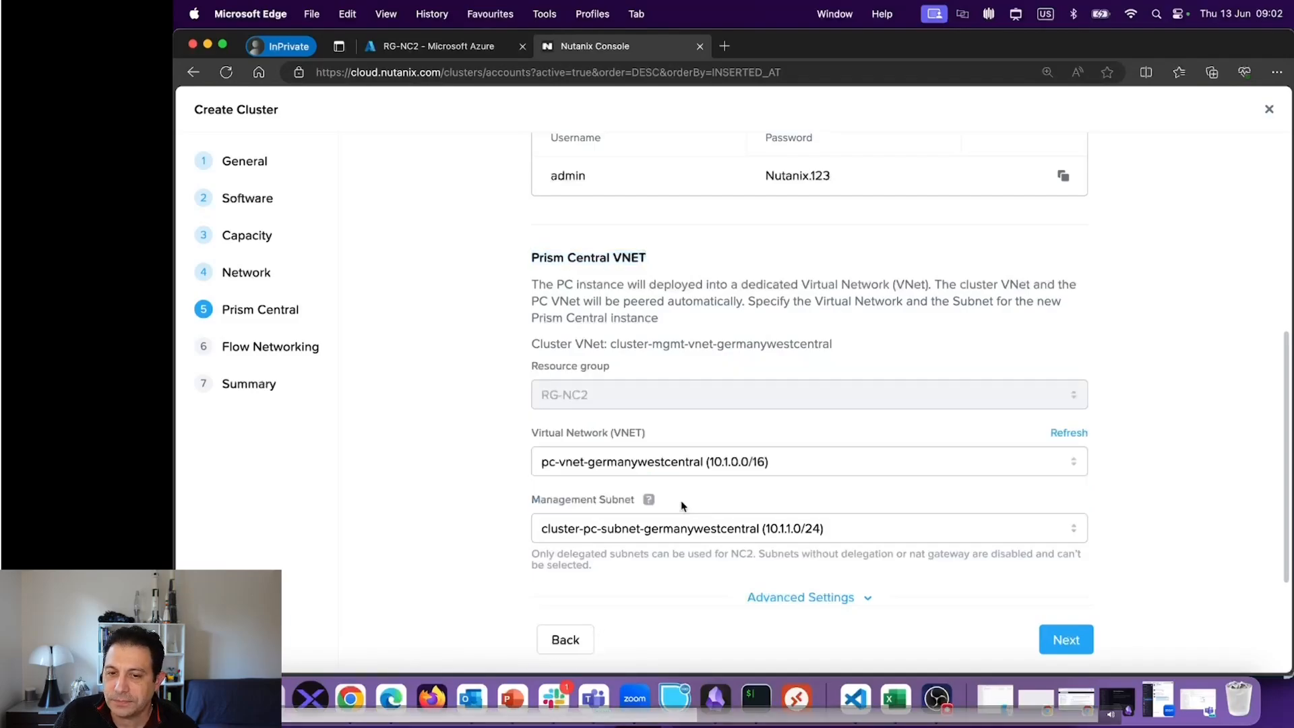
{"action": "scroll", "coordinate": [877, 492], "scroll_direction": "down", "scroll_amount": 1}
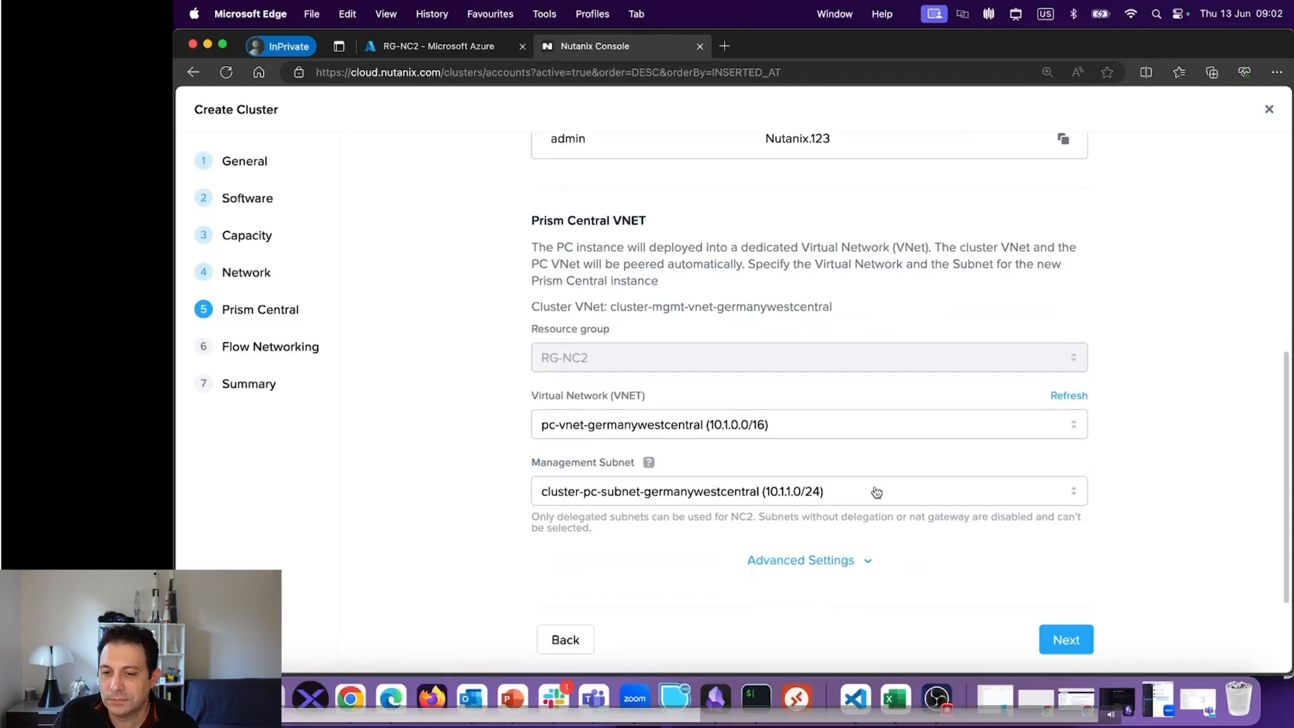
{"action": "left_click", "coordinate": [1079, 638]}
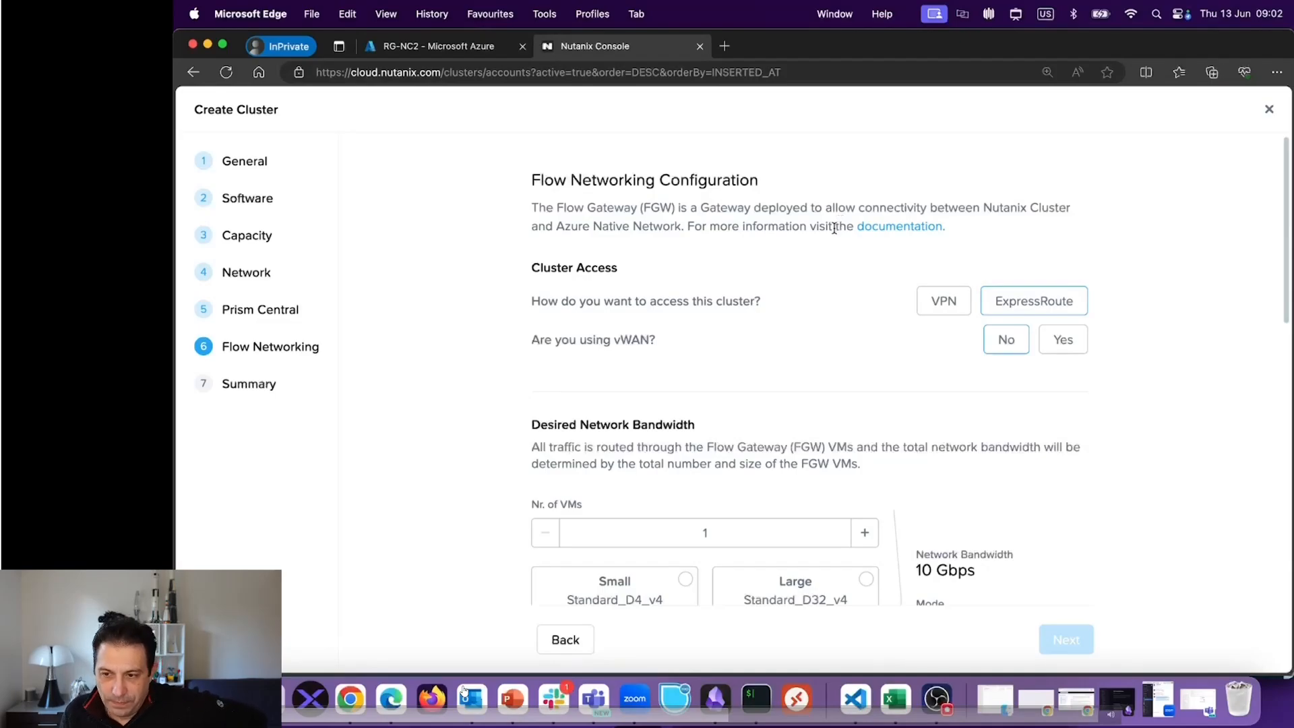
Step: Try the Large size and two VMs for the Flow Gateway, settling on one Small Standard_D4_v4 VM
{"action": "scroll", "coordinate": [835, 236], "scroll_direction": "down", "scroll_amount": 3}
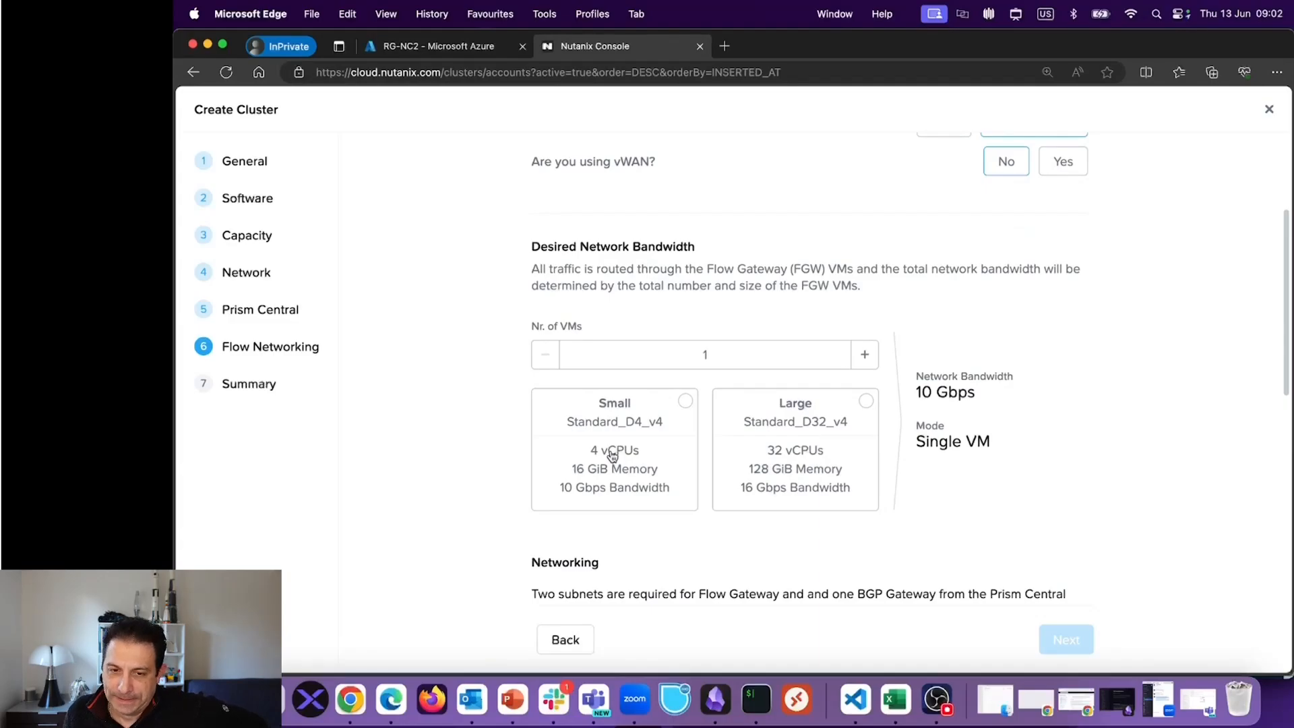
{"action": "left_click", "coordinate": [863, 404]}
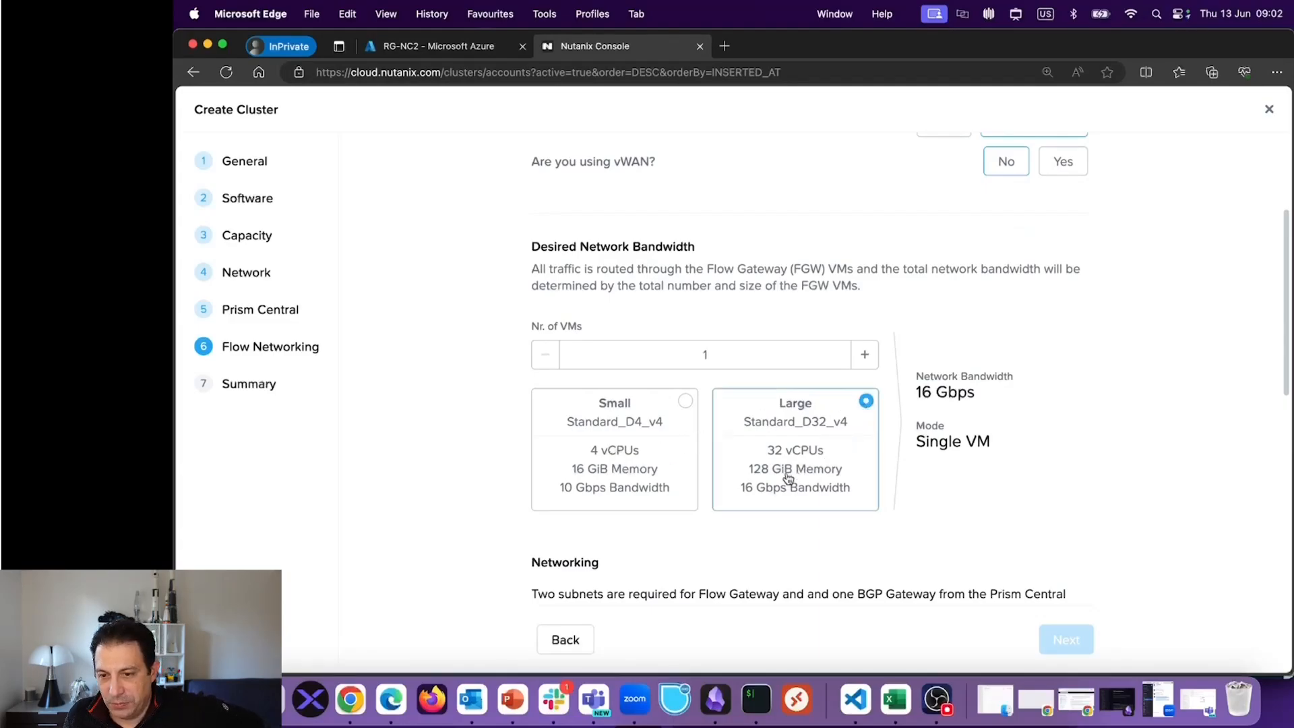
{"action": "left_click", "coordinate": [685, 402]}
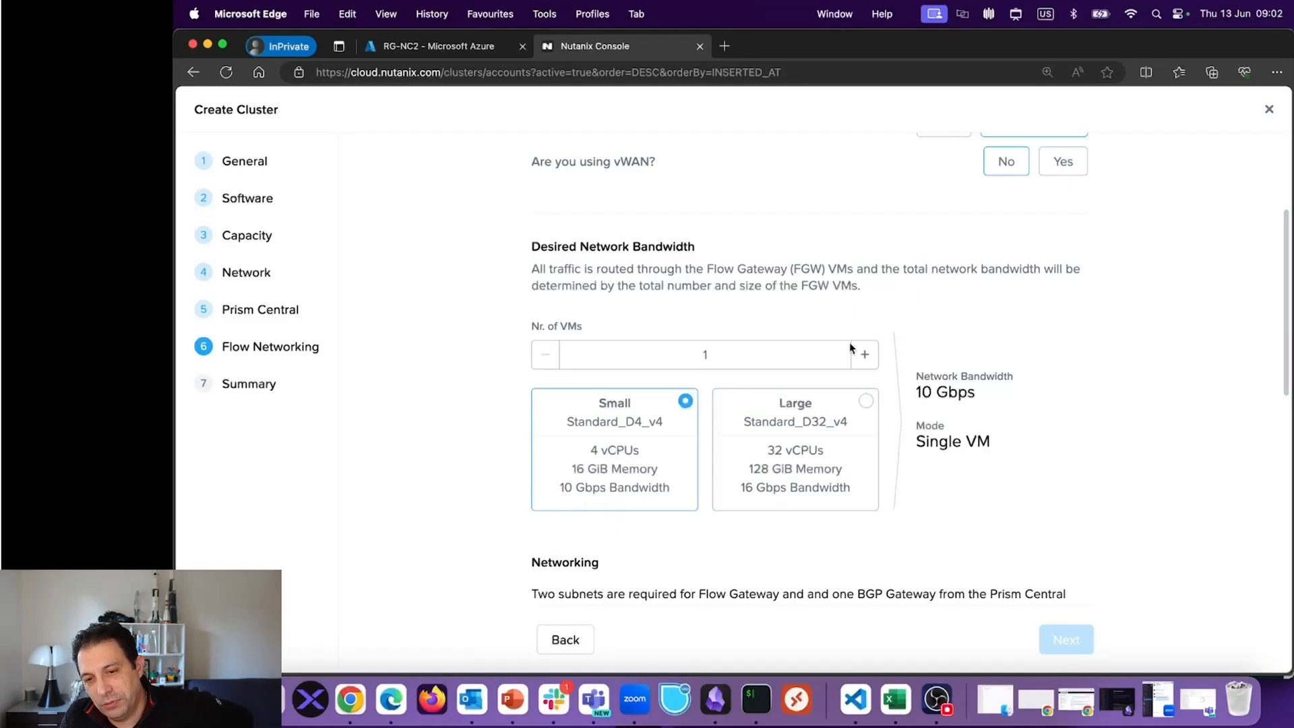
{"action": "left_click", "coordinate": [865, 354]}
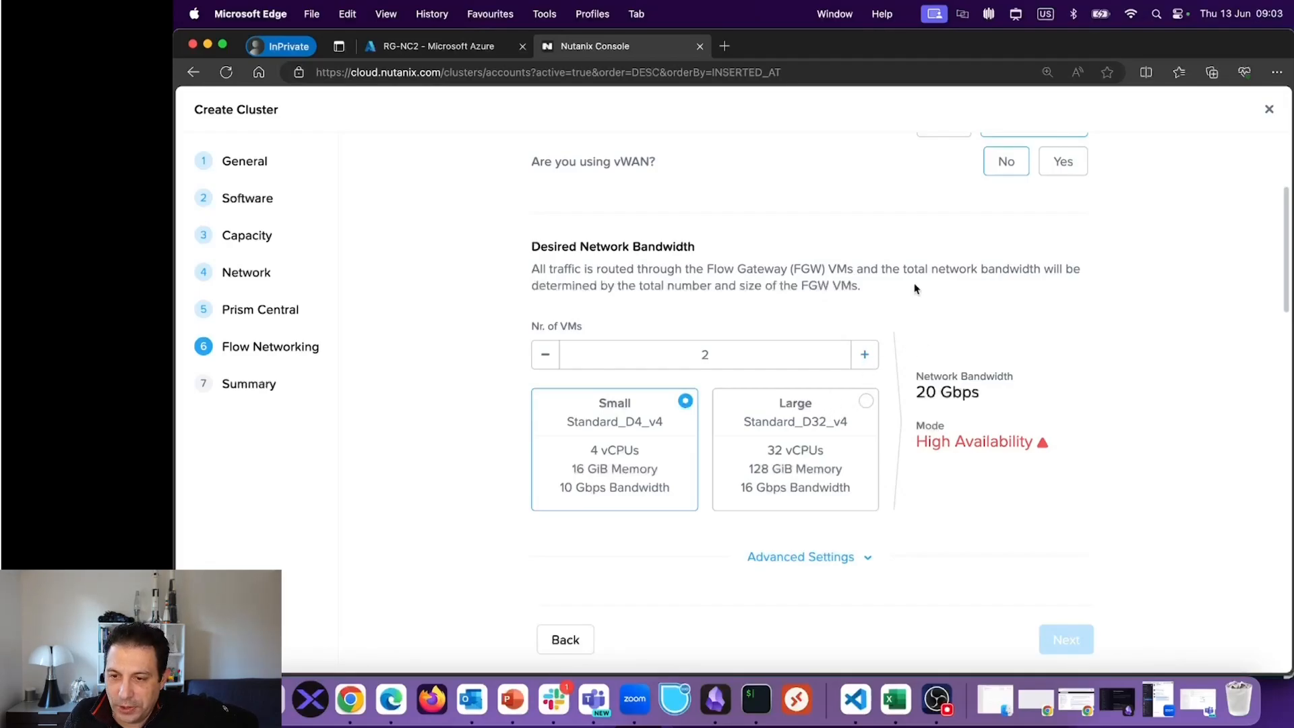
{"action": "left_click", "coordinate": [546, 355]}
{"action": "scroll", "coordinate": [892, 438], "scroll_direction": "down", "scroll_amount": 5}
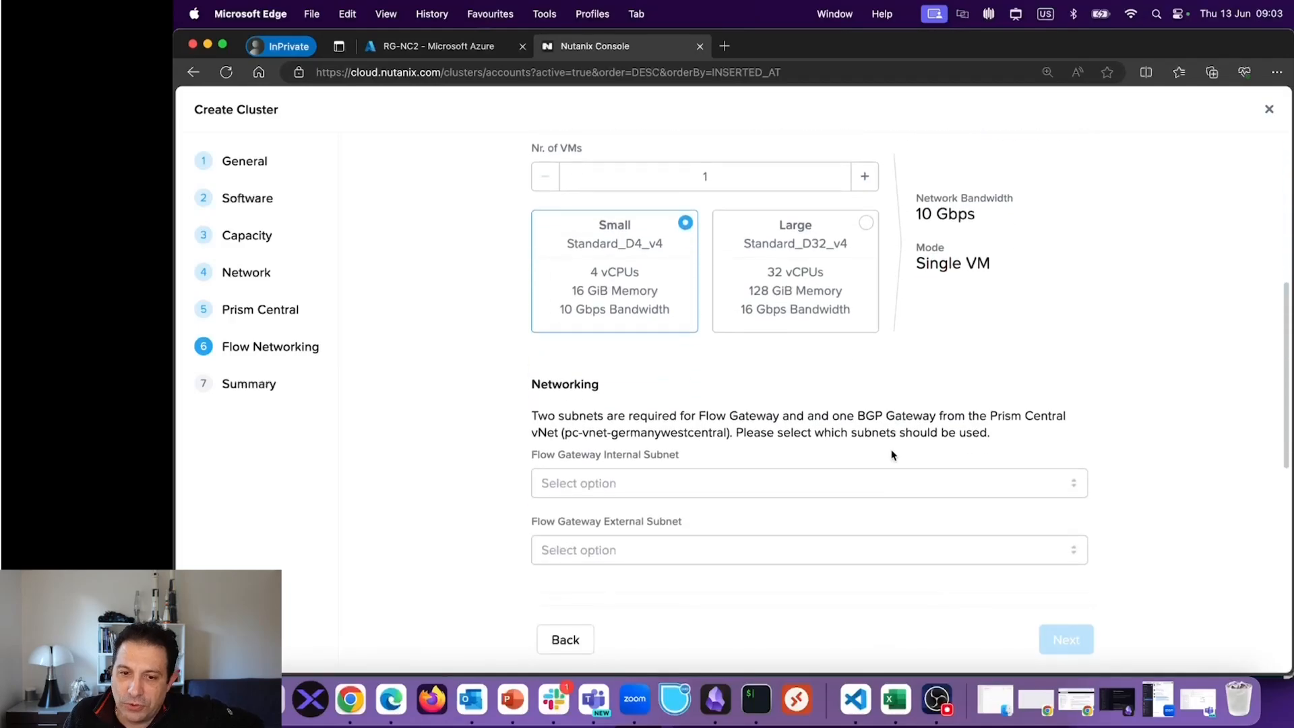
{"action": "scroll", "coordinate": [646, 245], "scroll_direction": "up", "scroll_amount": 5}
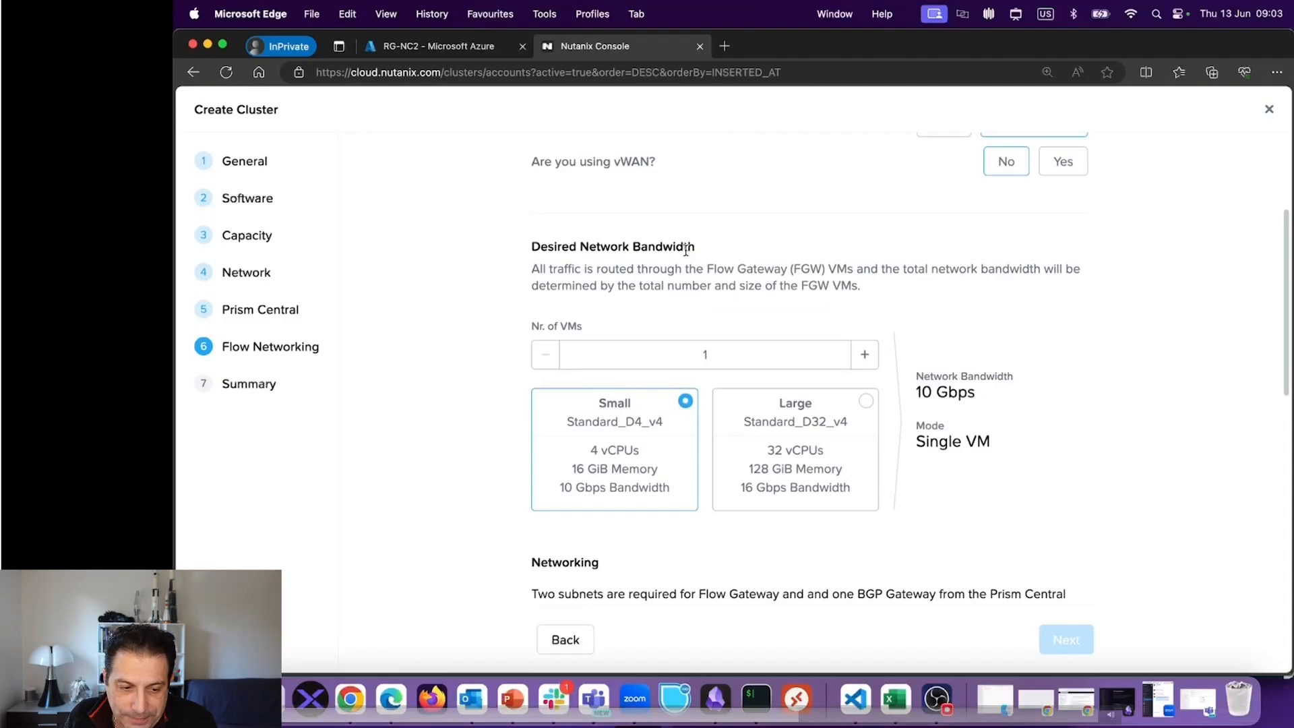
Step: Assign fgw-internal-subnet-germanywestcentral (10.1.3.0/24) as the Flow Gateway internal subnet and fgw-external-subnet-germanywestcentral (10.1.2.0/24) as the external subnet
{"action": "scroll", "coordinate": [734, 407], "scroll_direction": "down", "scroll_amount": 5}
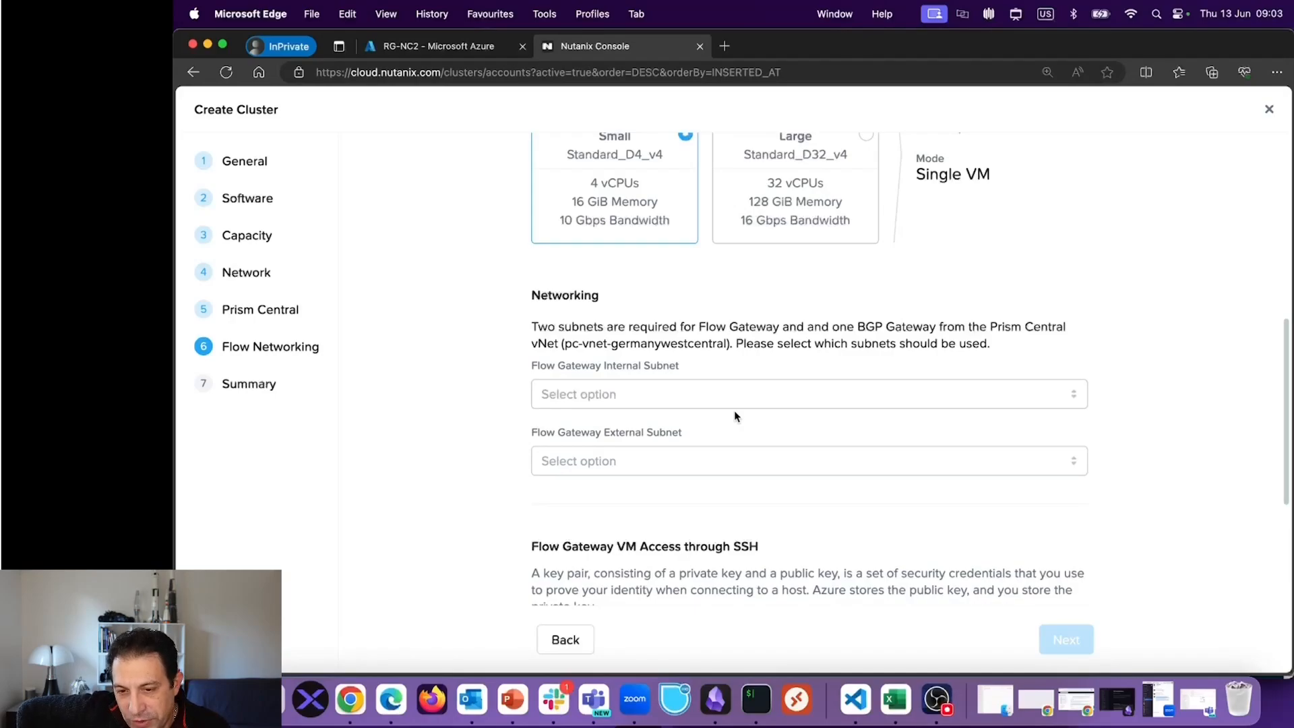
{"action": "left_click", "coordinate": [612, 400]}
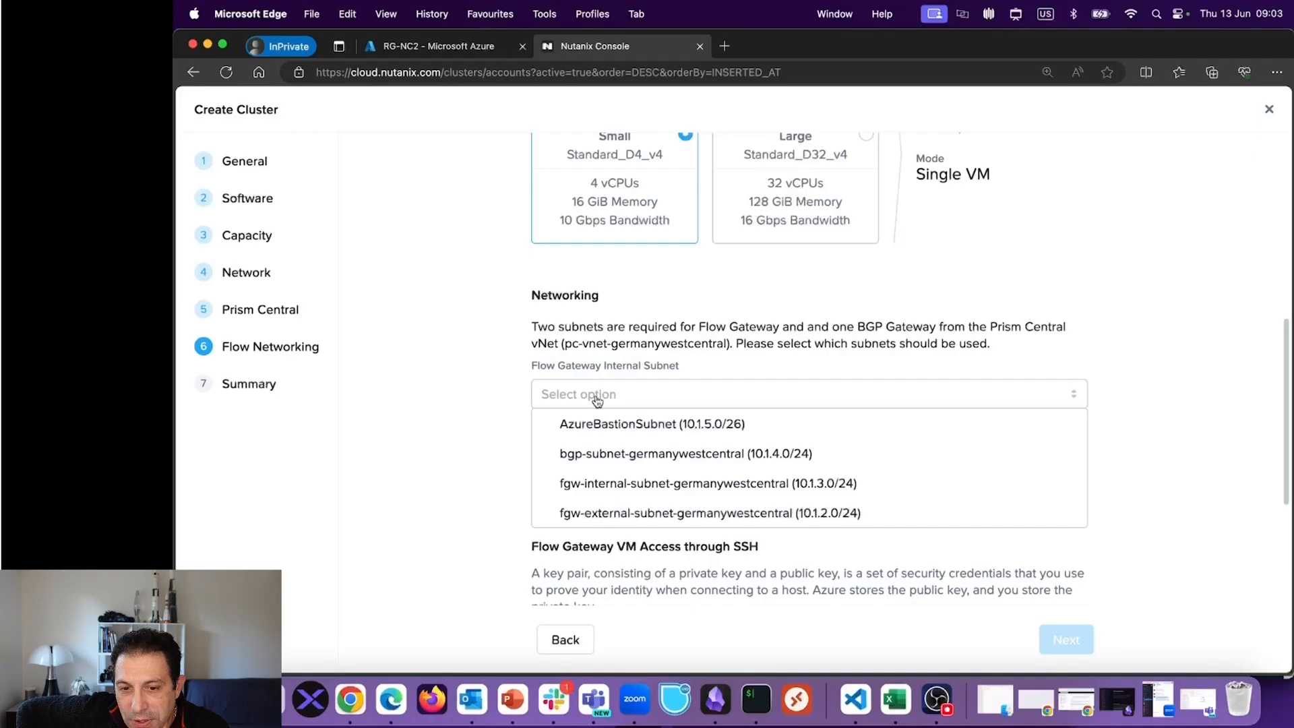
{"action": "left_click", "coordinate": [662, 486]}
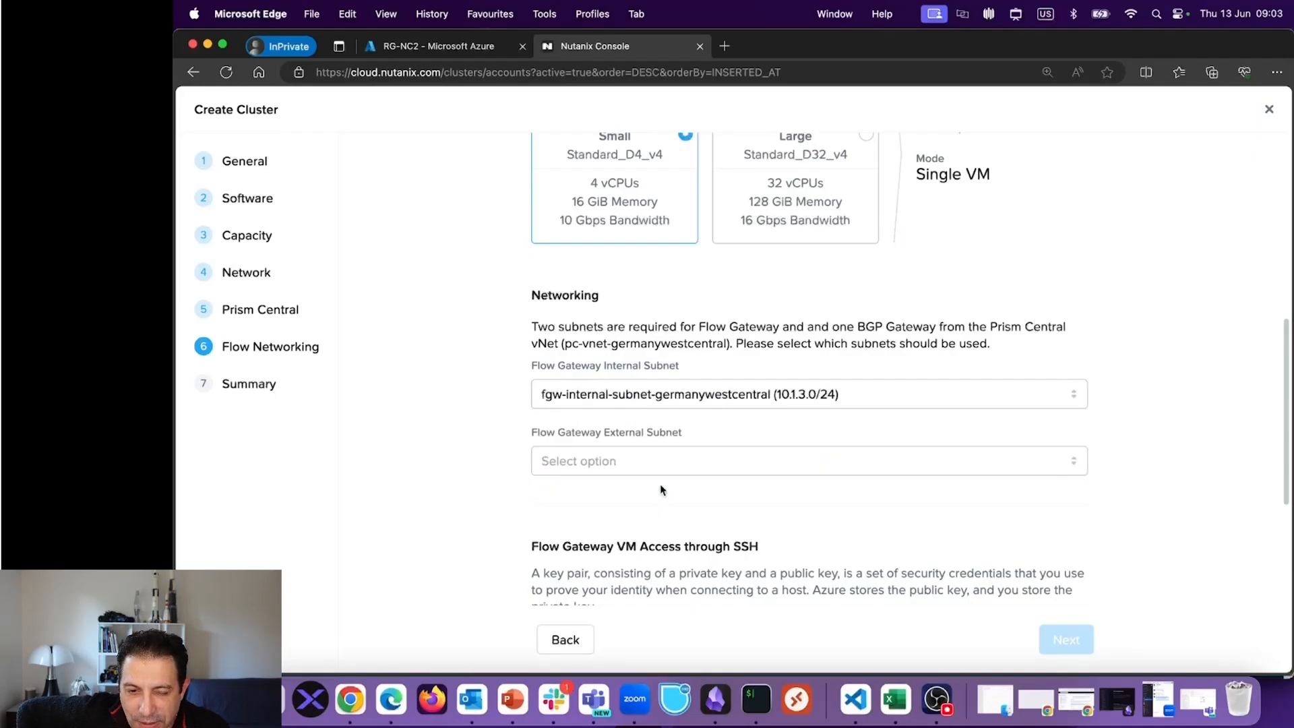
{"action": "left_click", "coordinate": [623, 460]}
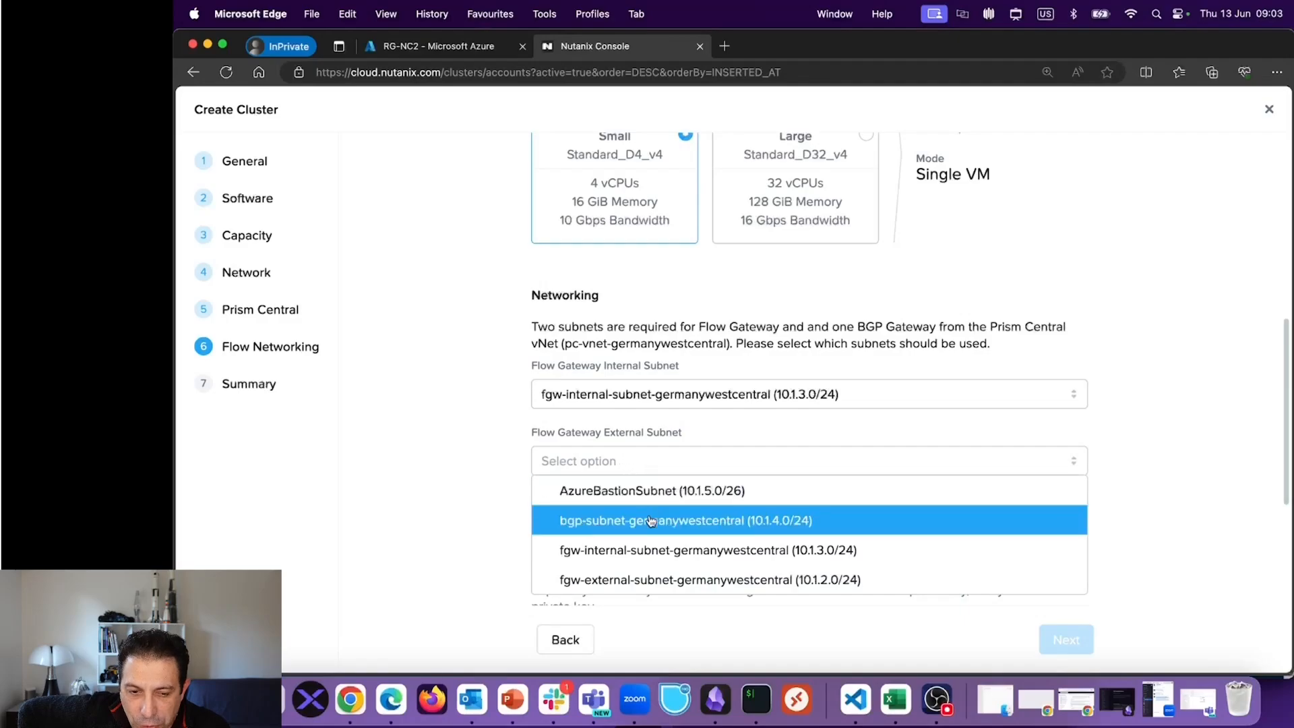
{"action": "left_click", "coordinate": [639, 581]}
Step: Generate a new SSH key pair named stan-ssh in resource group RG-NC2 for access to the Flow Gateway VM
{"action": "scroll", "coordinate": [675, 432], "scroll_direction": "down", "scroll_amount": 3}
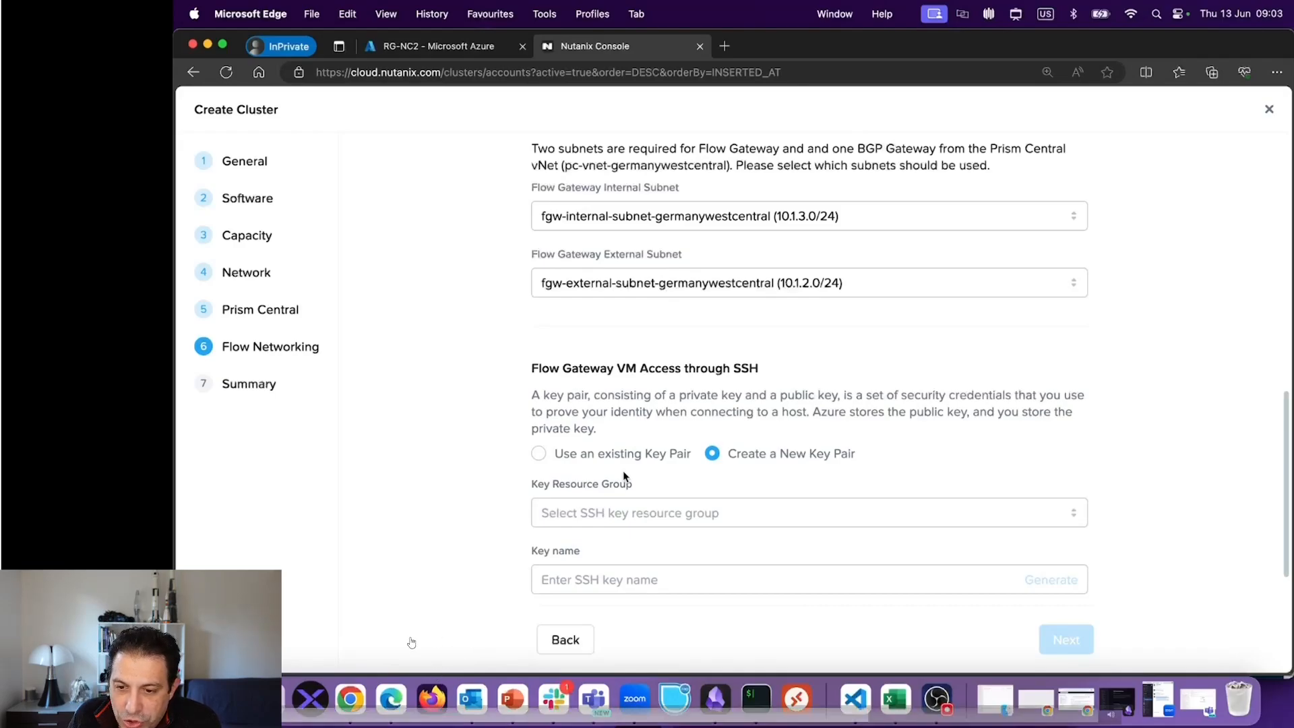
{"action": "left_click", "coordinate": [674, 516]}
{"action": "left_click", "coordinate": [661, 482]}
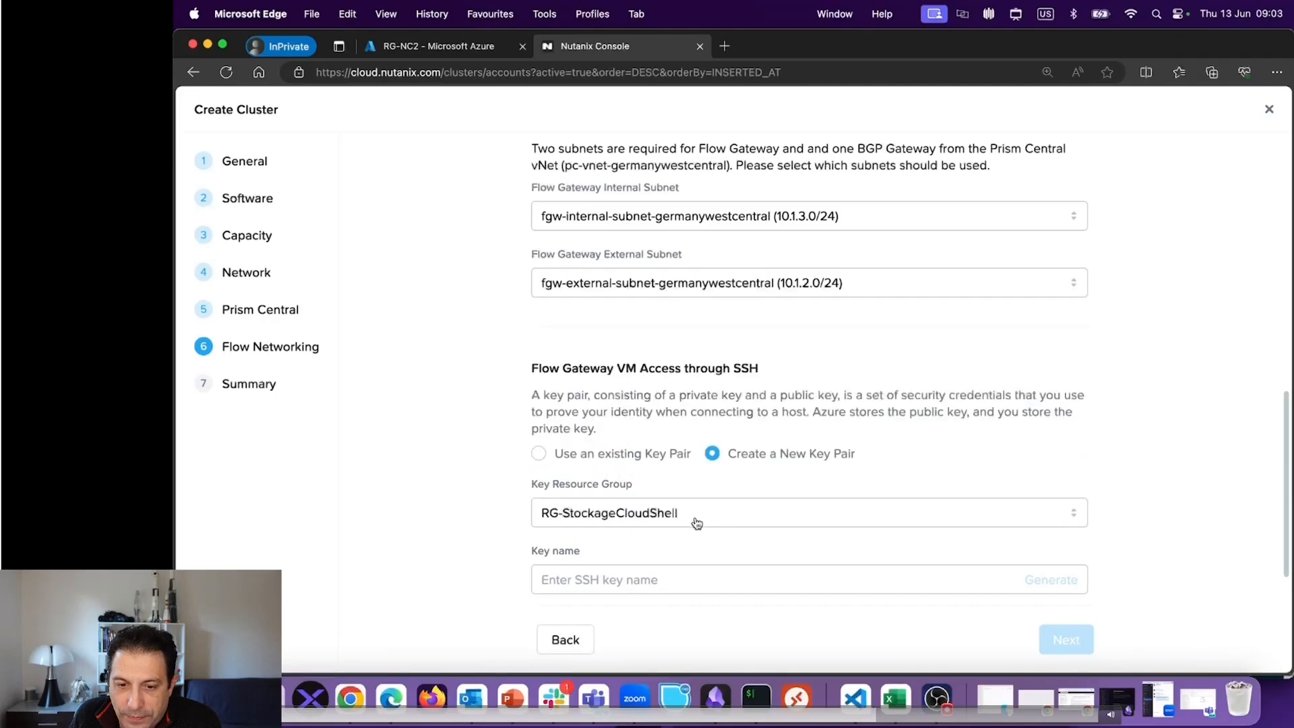
{"action": "left_click", "coordinate": [693, 517]}
{"action": "left_click", "coordinate": [637, 451]}
{"action": "left_click", "coordinate": [706, 592]}
{"action": "type", "text": "sta"}
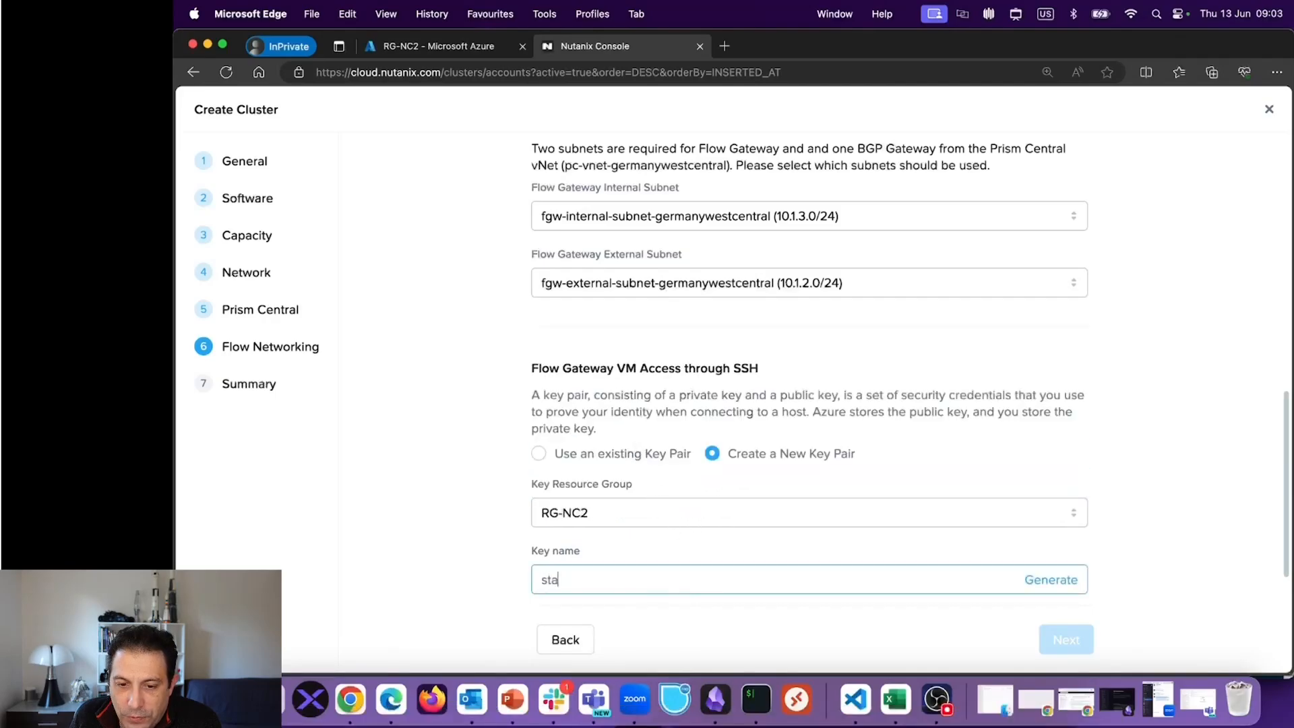
{"action": "type", "text": "n-ssh"}
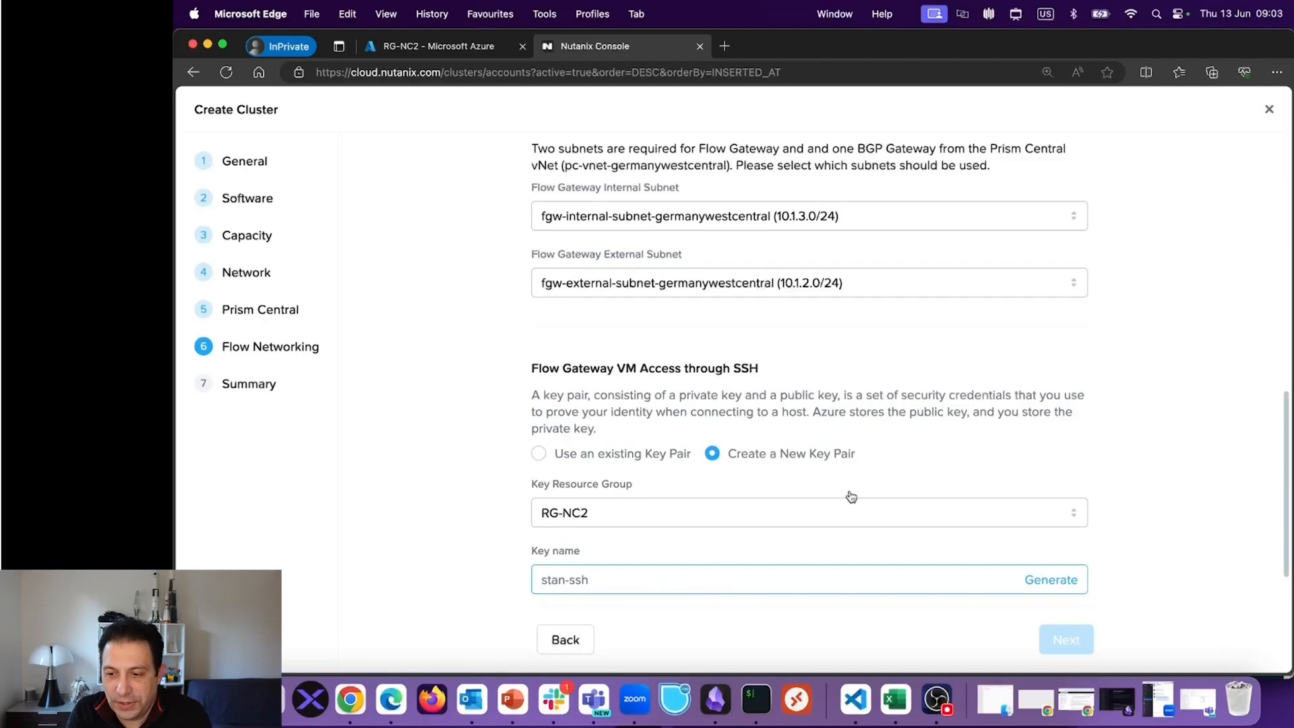
{"action": "left_click", "coordinate": [1068, 580]}
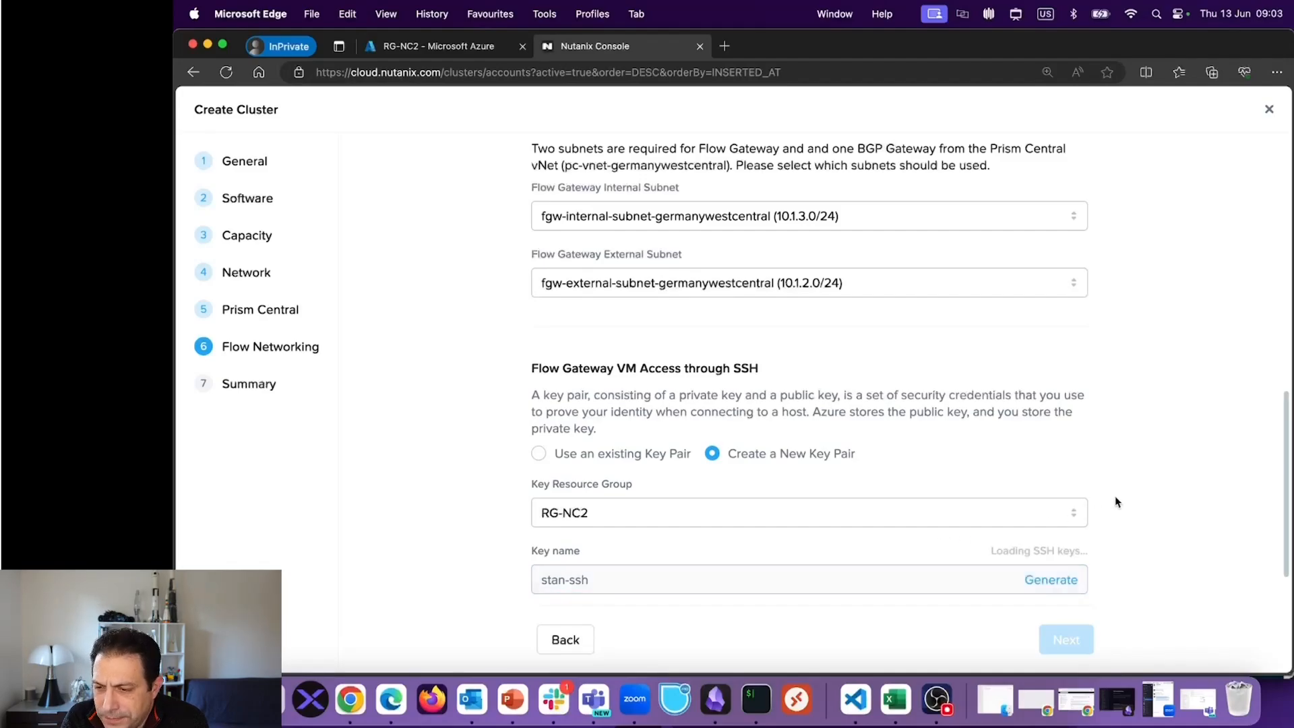
Step: Accept the Flow Networking settings once the SSH keys are generated and continue to the cluster summary
{"action": "scroll", "coordinate": [1114, 494], "scroll_direction": "down", "scroll_amount": 2}
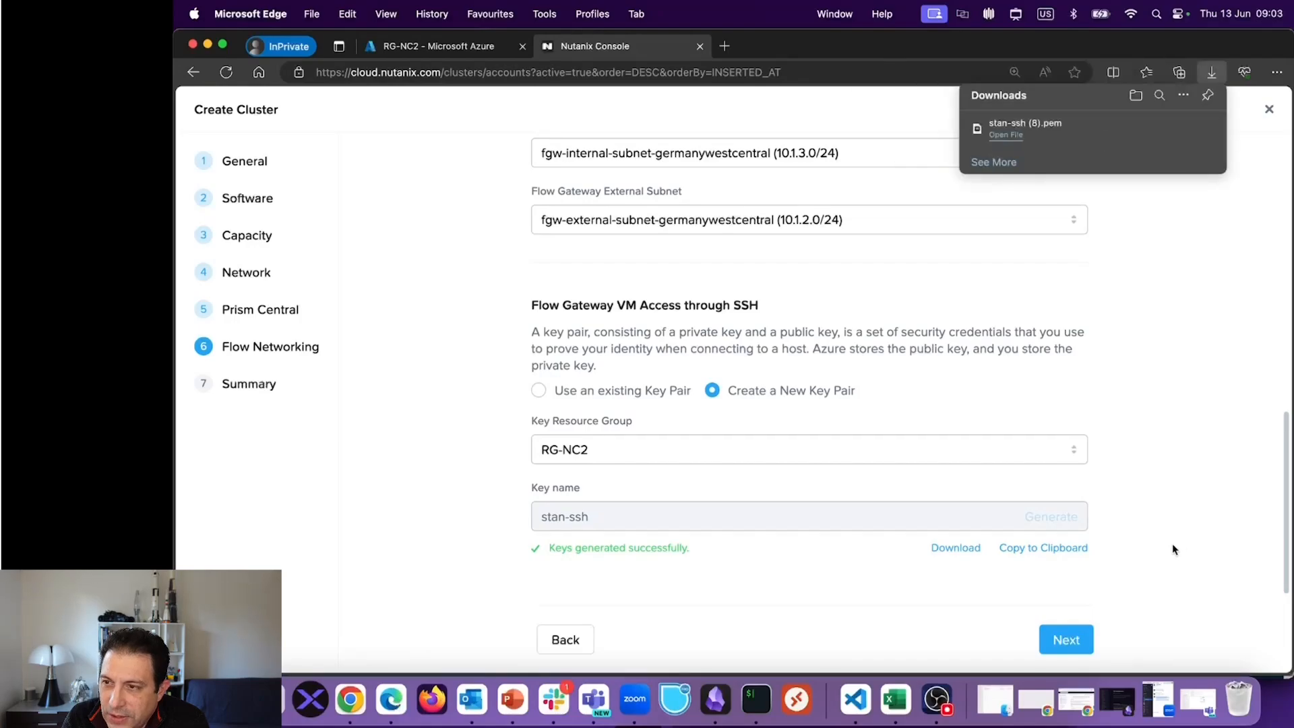
{"action": "scroll", "coordinate": [1172, 499], "scroll_direction": "down", "scroll_amount": 1}
{"action": "left_click", "coordinate": [1078, 640]}
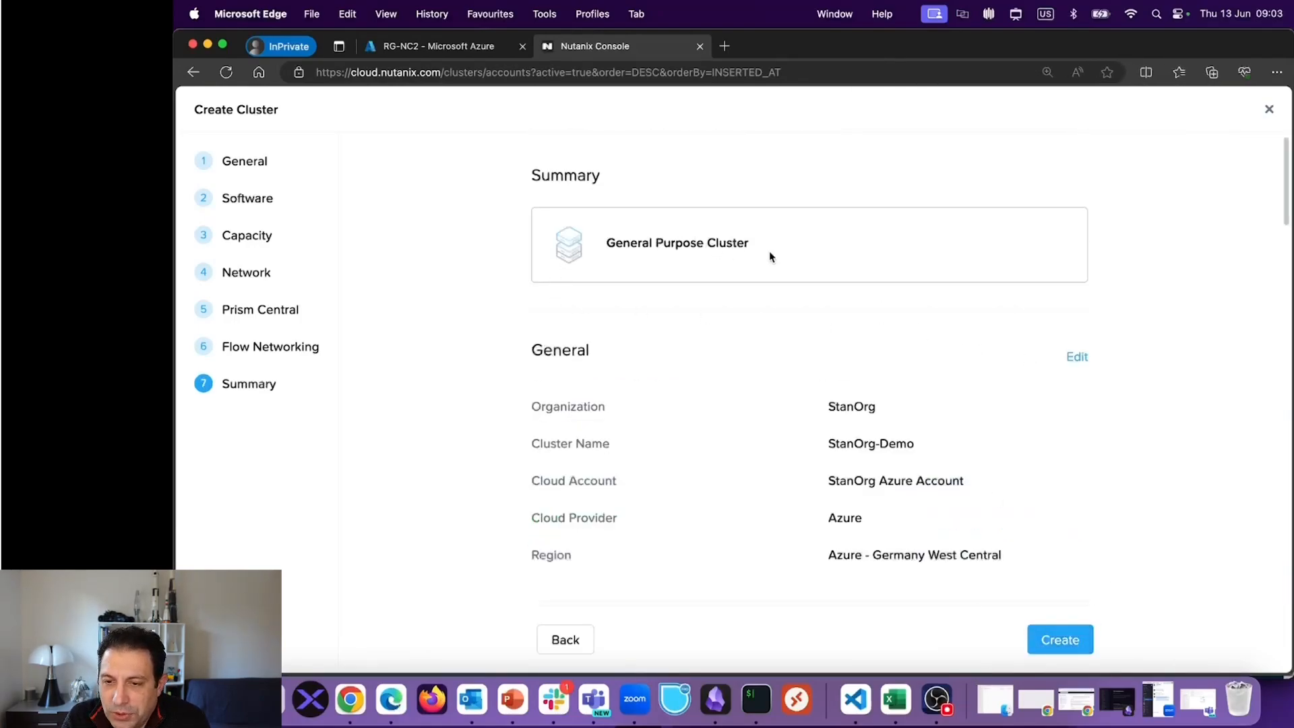
Step: Review the summary from the General settings through the Flow Gateway networking and create the StanOrg-Demo cluster
{"action": "scroll", "coordinate": [795, 283], "scroll_direction": "down", "scroll_amount": 3}
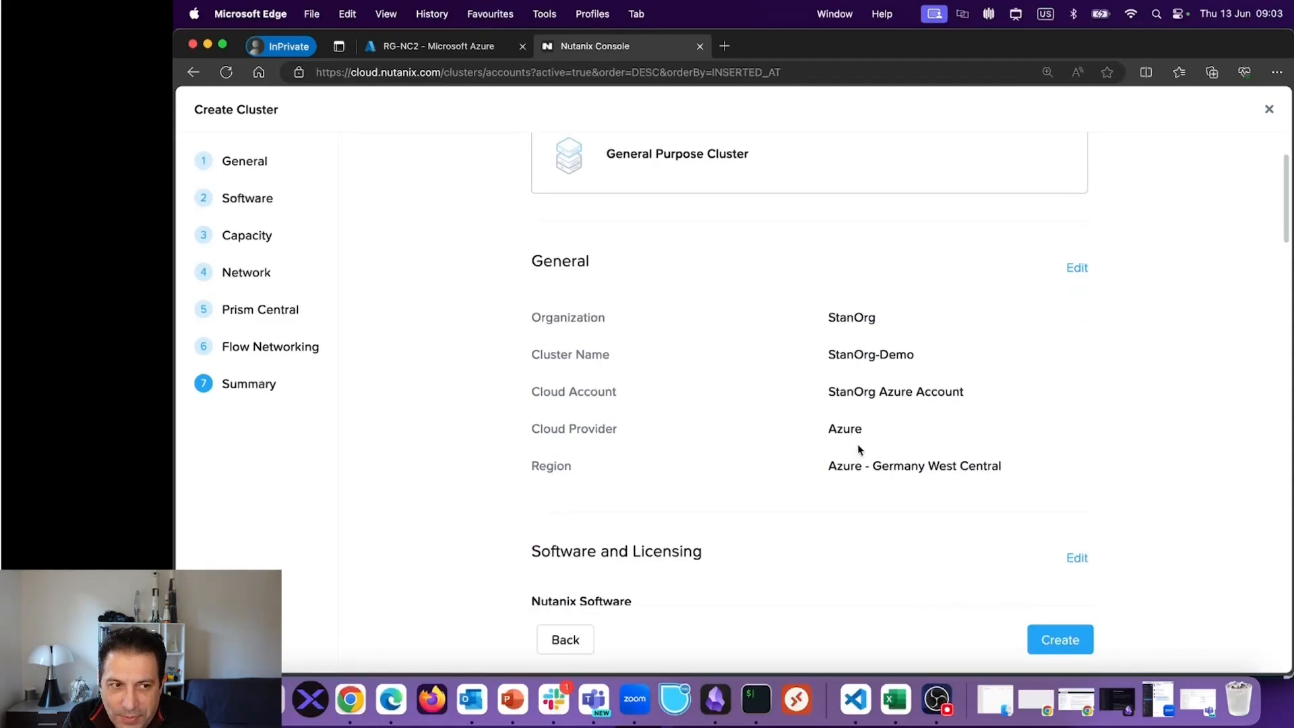
{"action": "scroll", "coordinate": [856, 446], "scroll_direction": "down", "scroll_amount": 5}
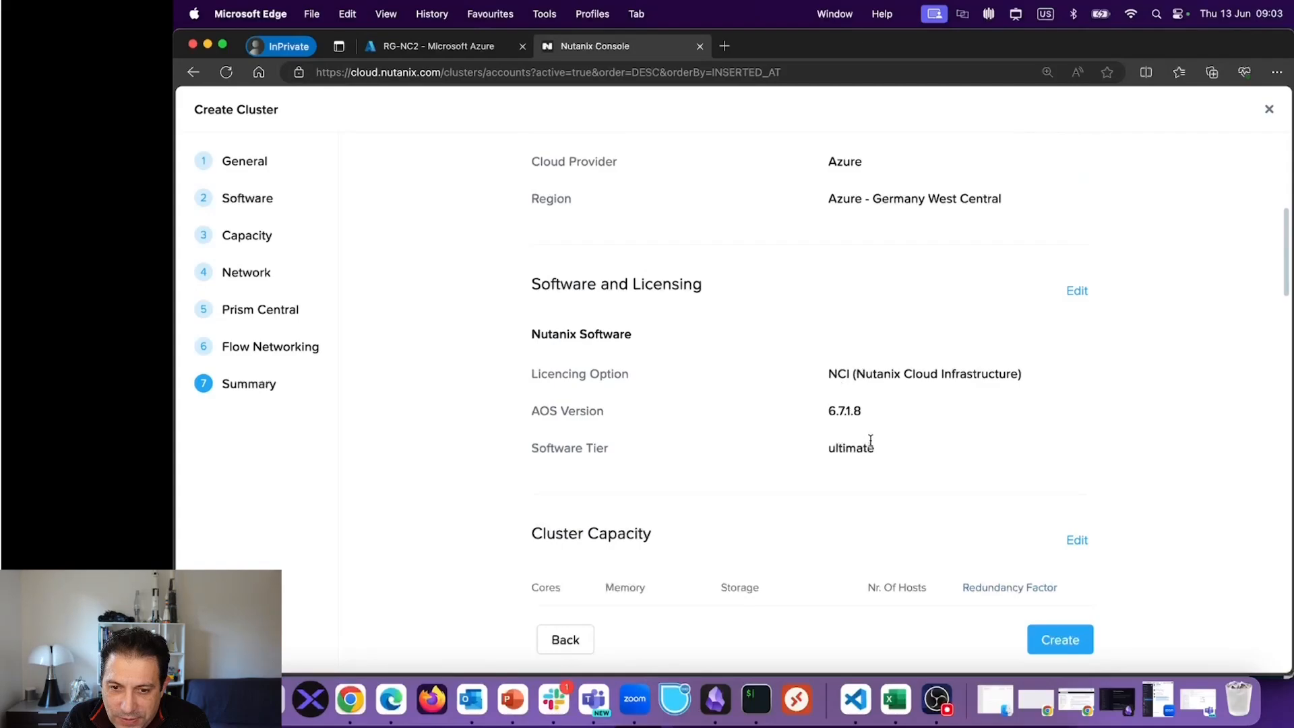
{"action": "scroll", "coordinate": [870, 438], "scroll_direction": "down", "scroll_amount": 3}
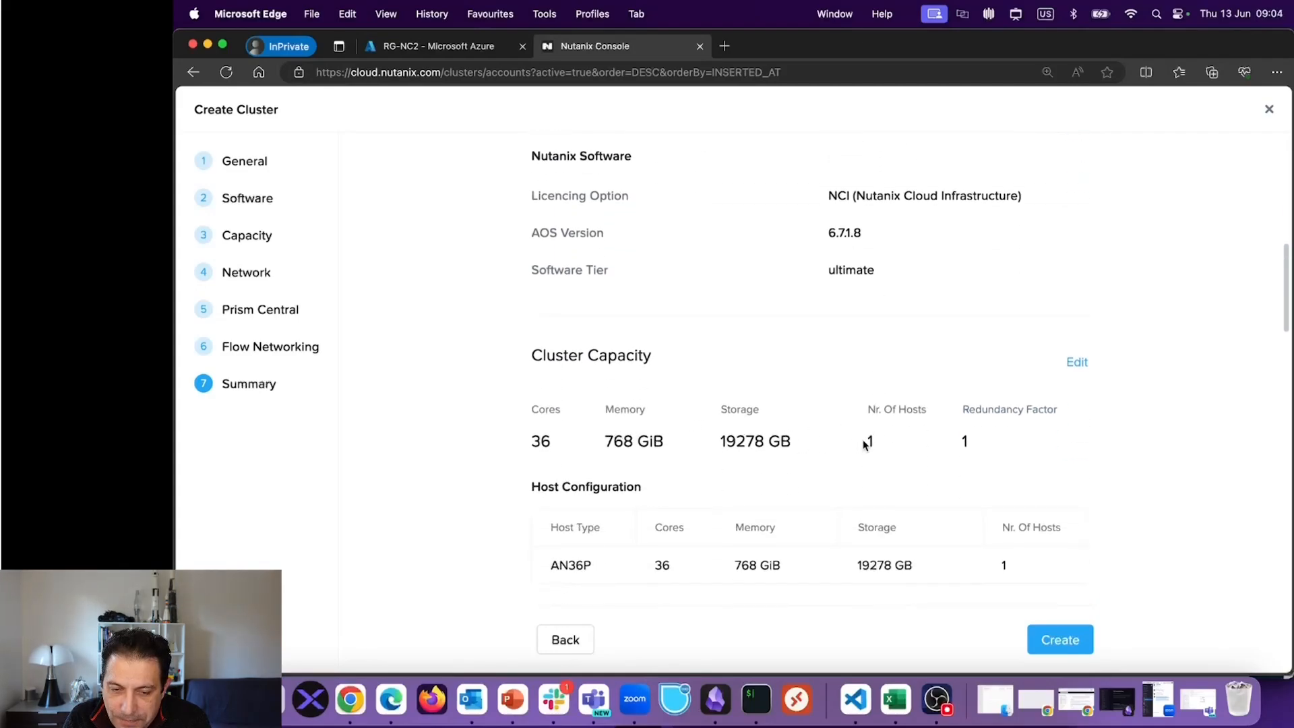
{"action": "scroll", "coordinate": [855, 439], "scroll_direction": "down", "scroll_amount": 6}
{"action": "scroll", "coordinate": [855, 440], "scroll_direction": "down", "scroll_amount": 1}
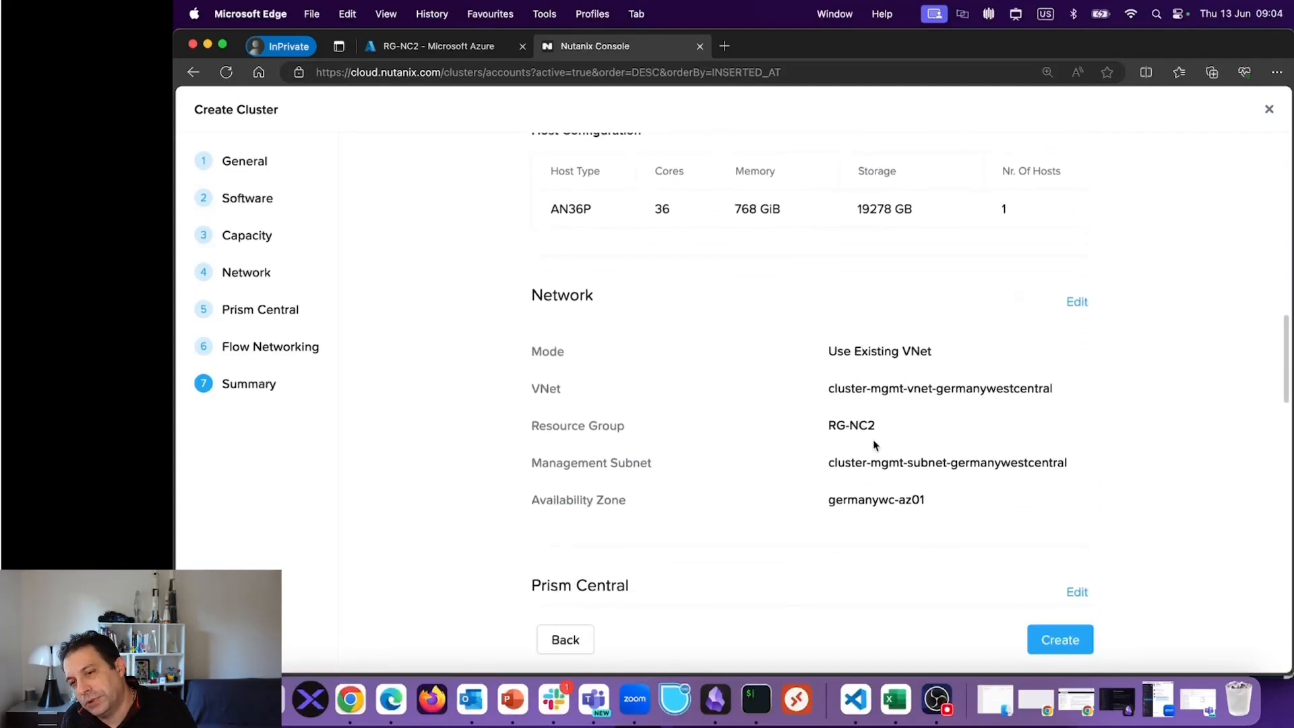
{"action": "scroll", "coordinate": [877, 449], "scroll_direction": "down", "scroll_amount": 6}
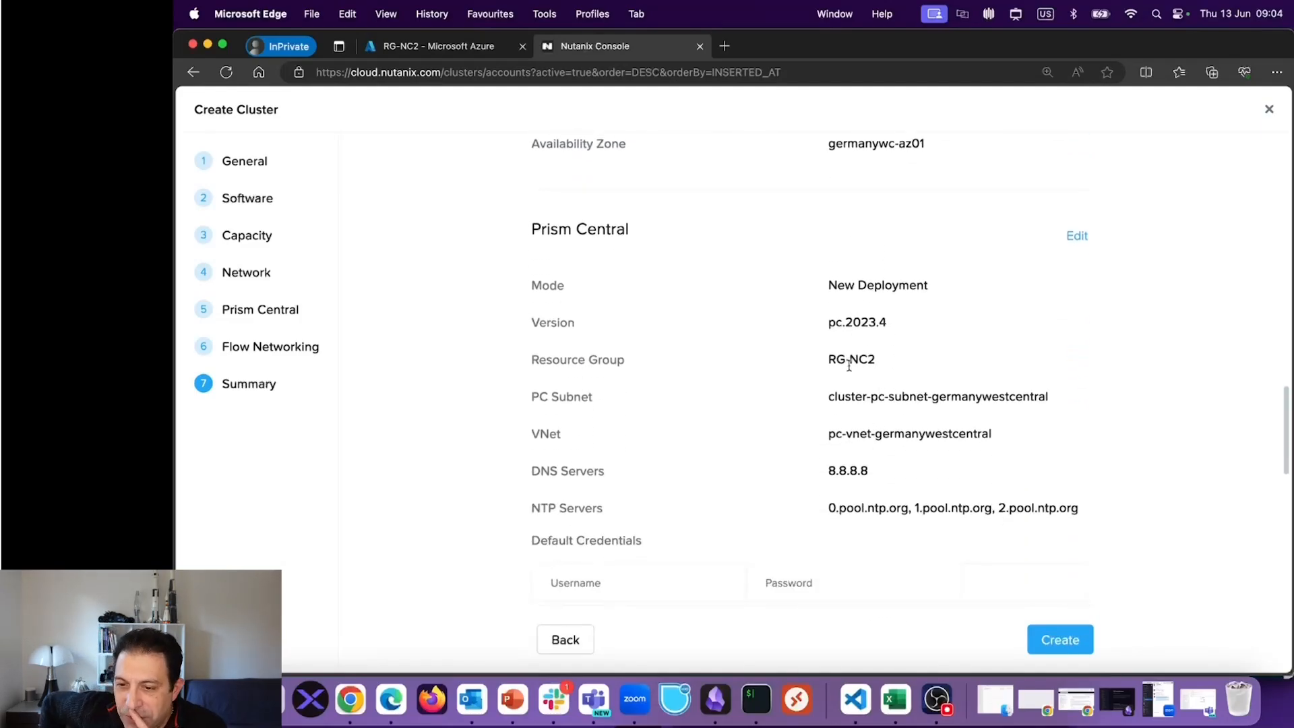
{"action": "scroll", "coordinate": [863, 483], "scroll_direction": "down", "scroll_amount": 3}
{"action": "scroll", "coordinate": [860, 479], "scroll_direction": "down", "scroll_amount": 9}
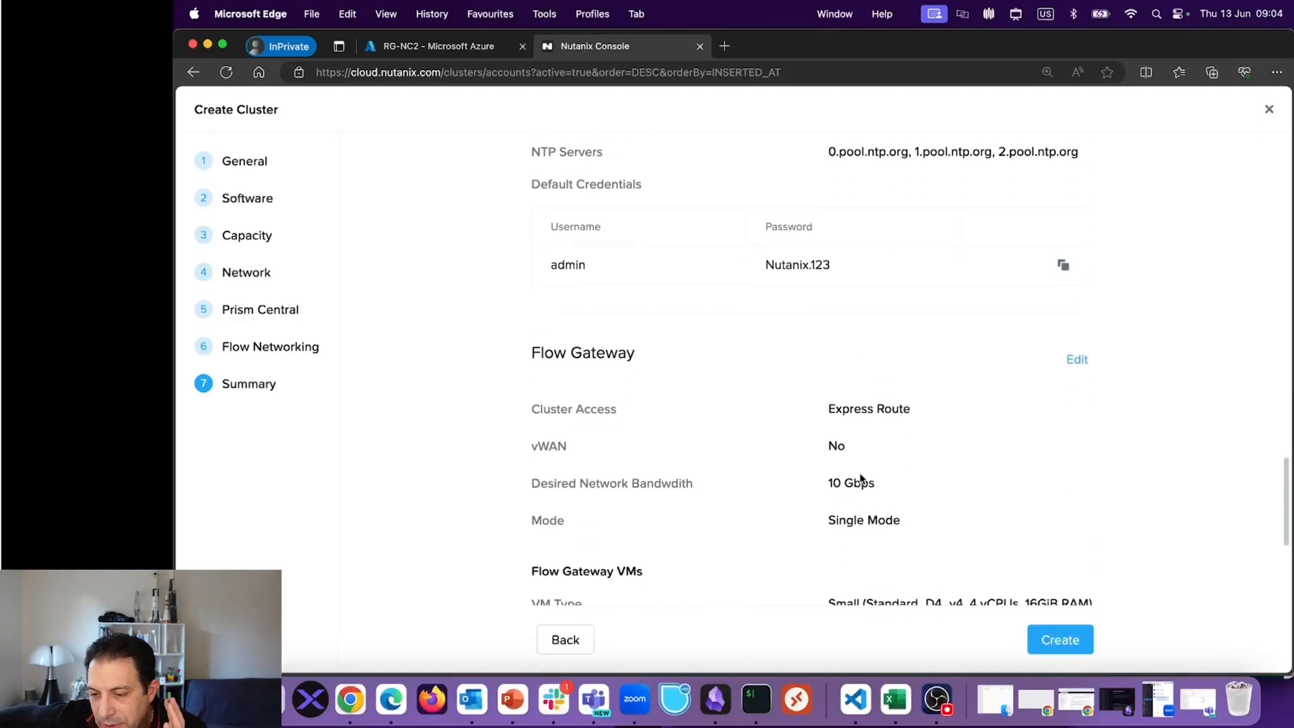
{"action": "right_click", "coordinate": [860, 472]}
{"action": "left_click", "coordinate": [767, 440]}
{"action": "scroll", "coordinate": [767, 440], "scroll_direction": "down", "scroll_amount": 2}
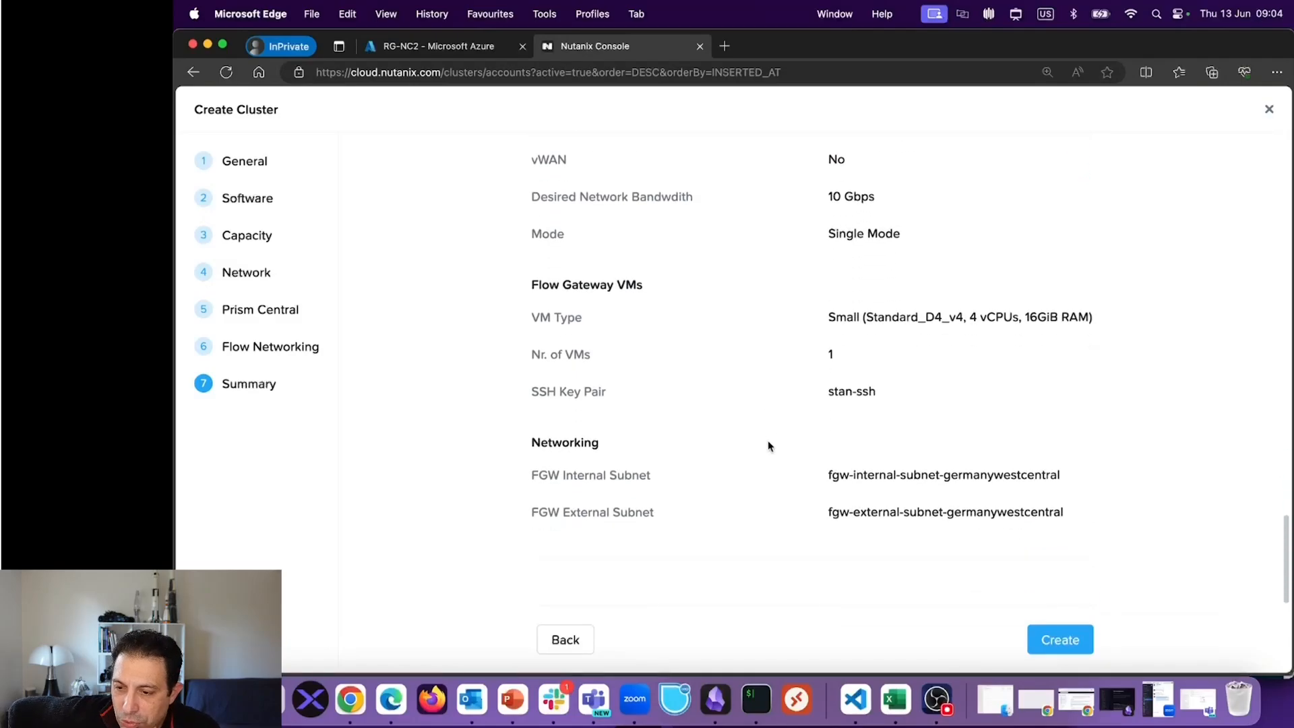
{"action": "left_click", "coordinate": [1072, 642]}
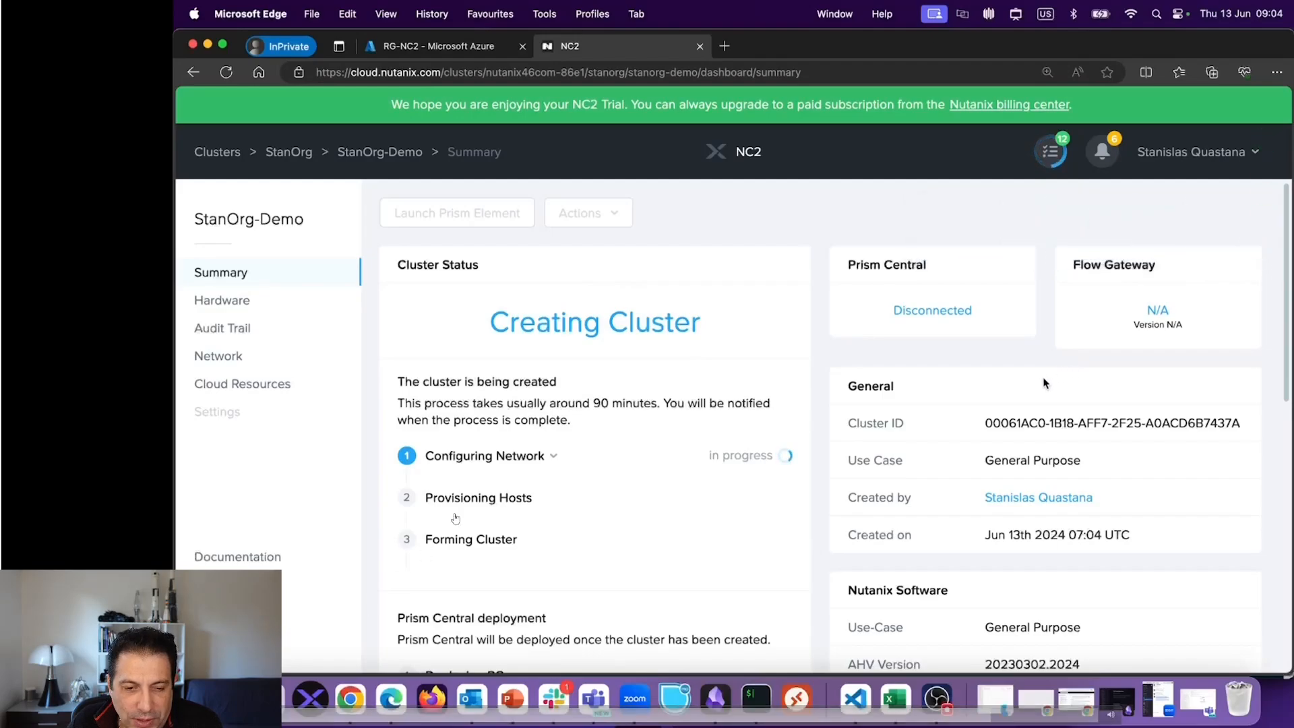
Step: Examine the cluster creation stages, the Prism Central deployment stages and the capacity details of StanOrg-Demo
{"action": "scroll", "coordinate": [663, 374], "scroll_direction": "down", "scroll_amount": 3}
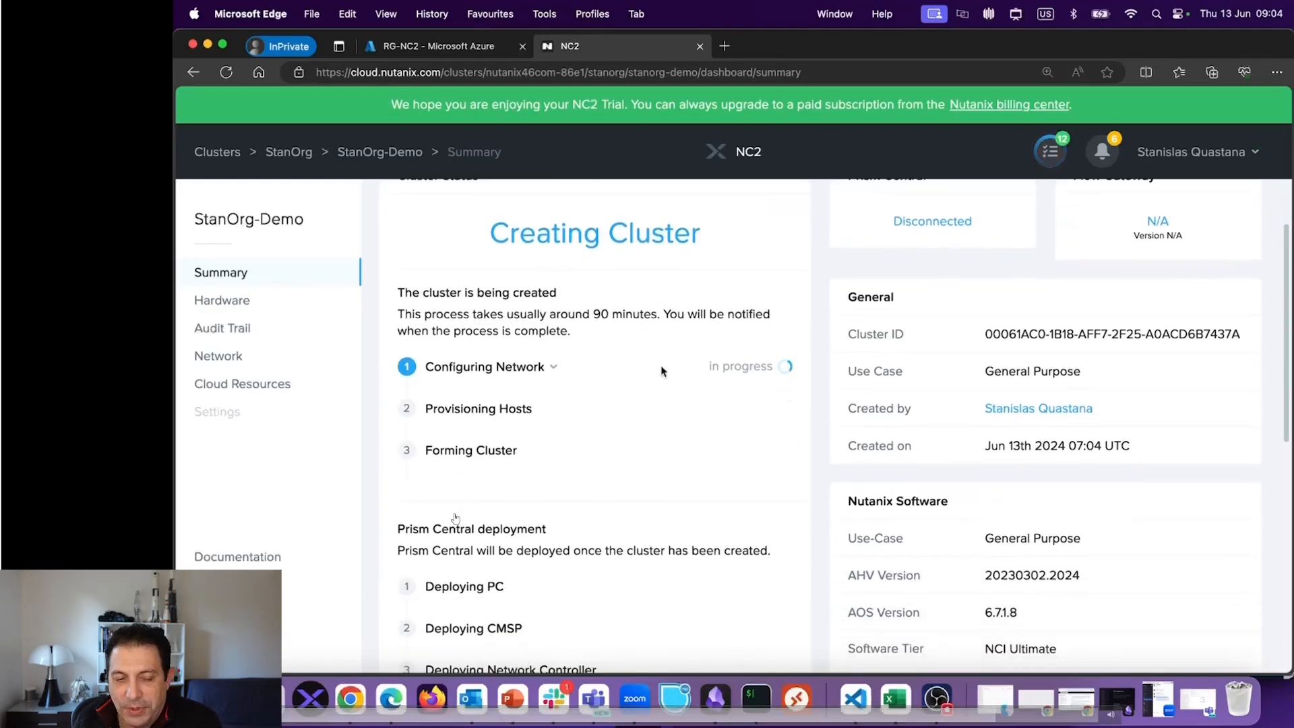
{"action": "scroll", "coordinate": [661, 369], "scroll_direction": "up", "scroll_amount": 3}
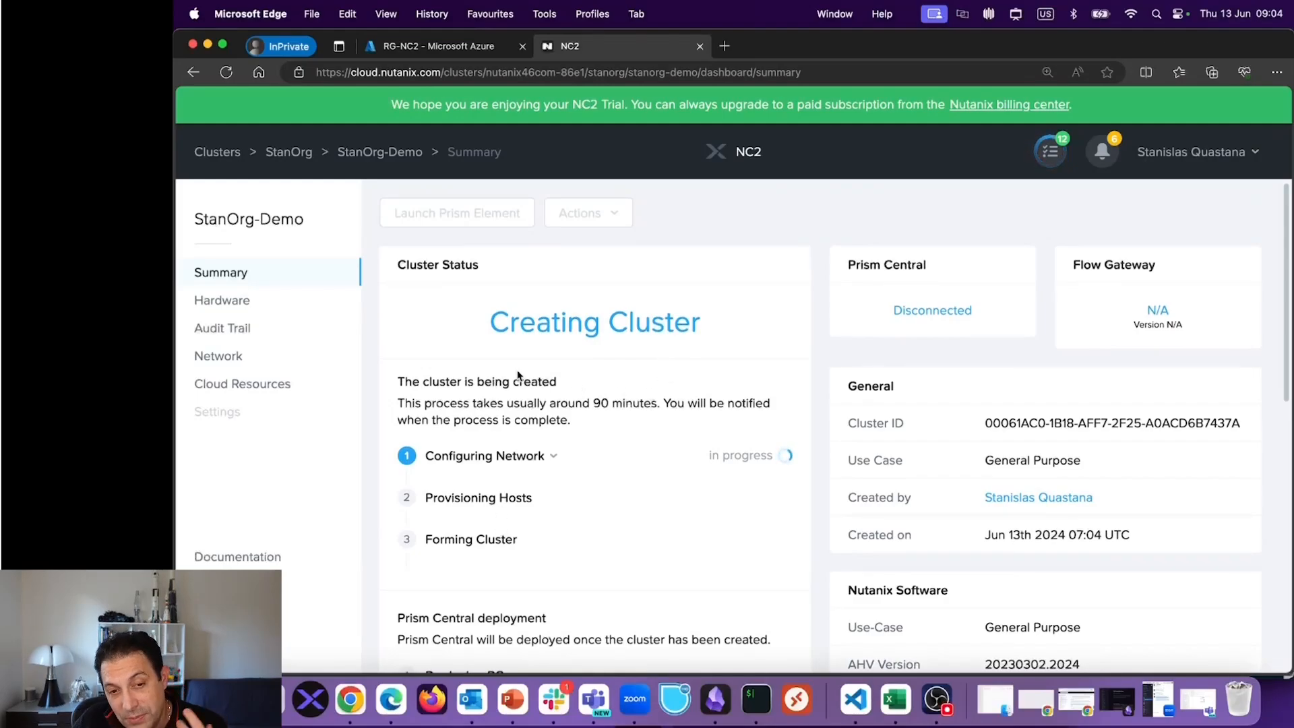
{"action": "scroll", "coordinate": [564, 497], "scroll_direction": "down", "scroll_amount": 5}
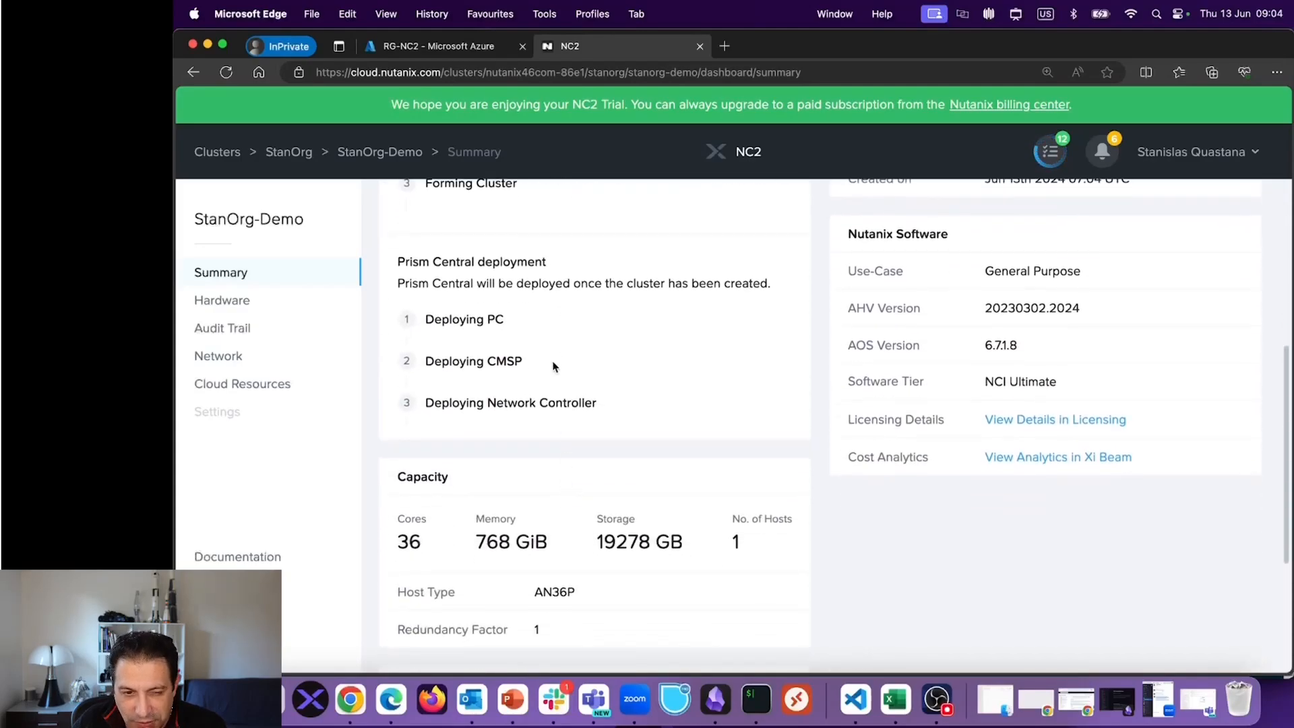